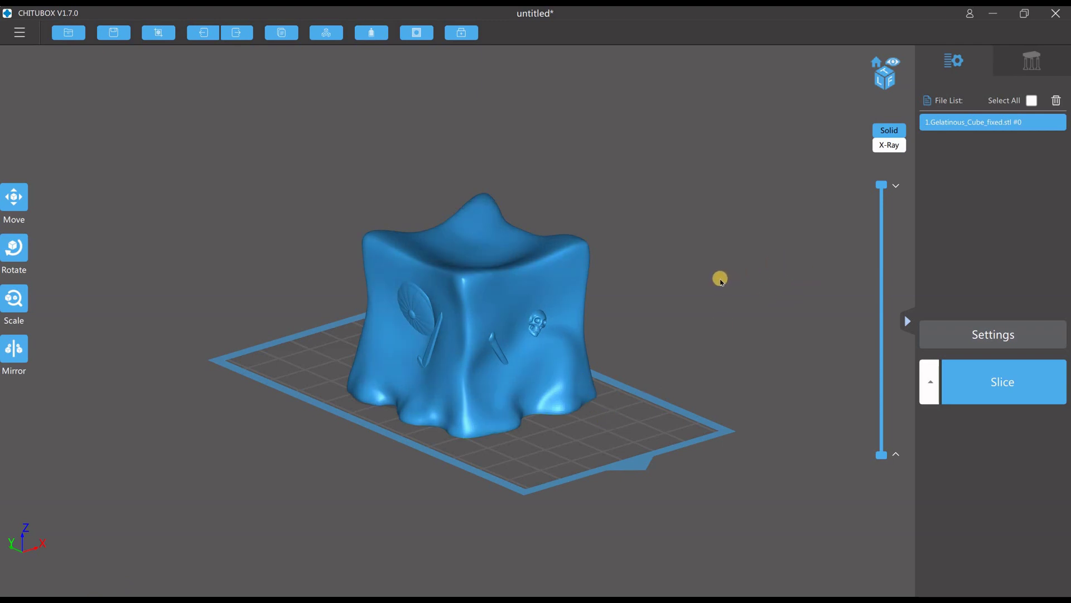
# Slice the solid Gelatinous Cube model, preview its cross-sections down to about layer 332, and return to the editing view
pyautogui.moveTo(625, 327); pyautogui.dragTo(636, 296)
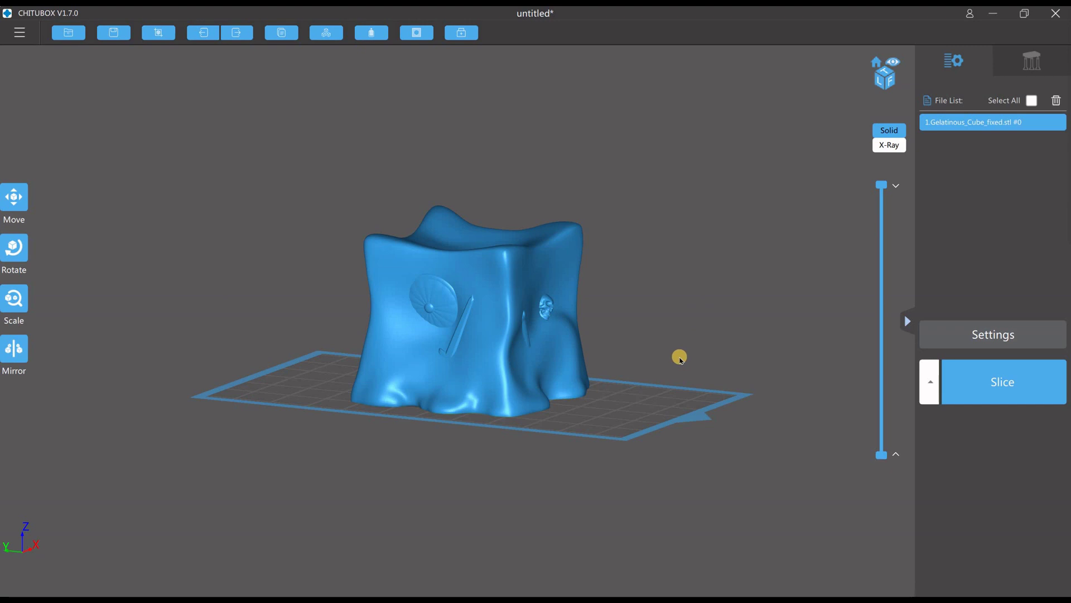
pyautogui.moveTo(654, 426); pyautogui.dragTo(383, 426)
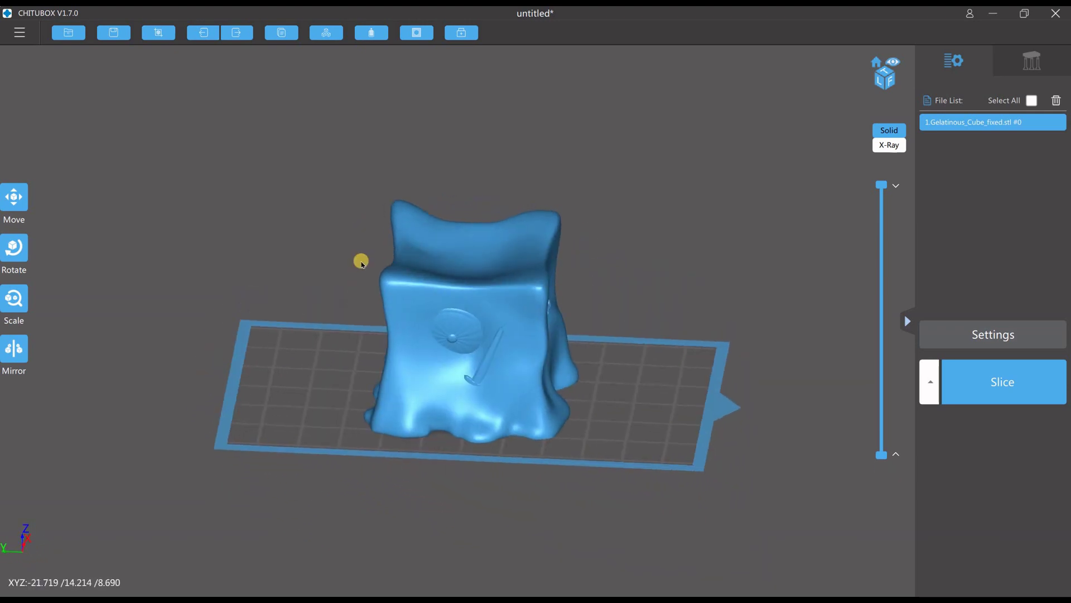
pyautogui.moveTo(286, 277); pyautogui.dragTo(326, 327)
pyautogui.scroll(3, 474, 327)
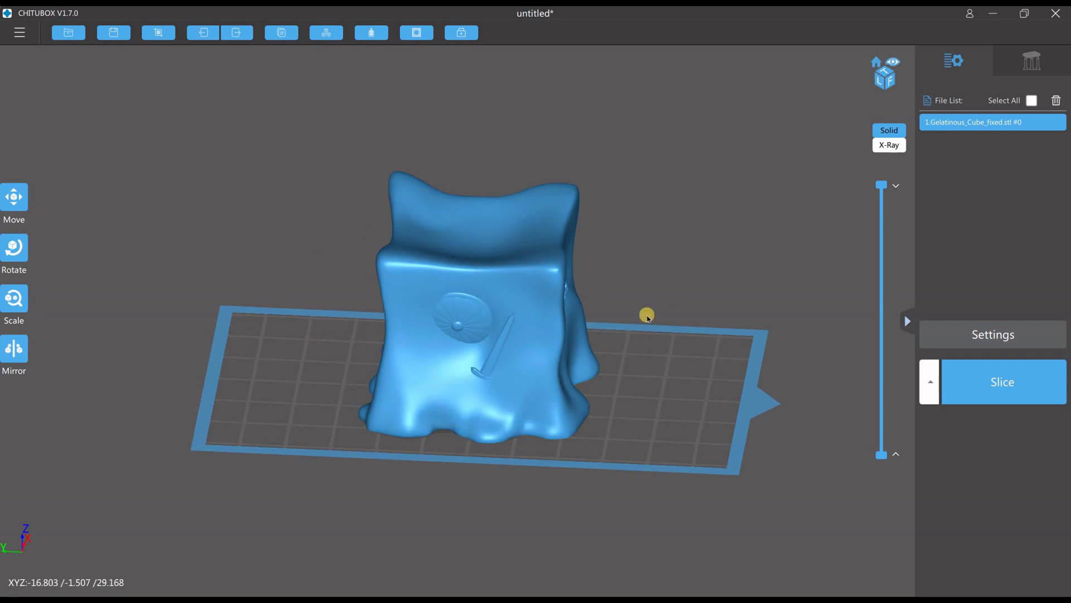
pyautogui.moveTo(645, 313); pyautogui.dragTo(669, 196)
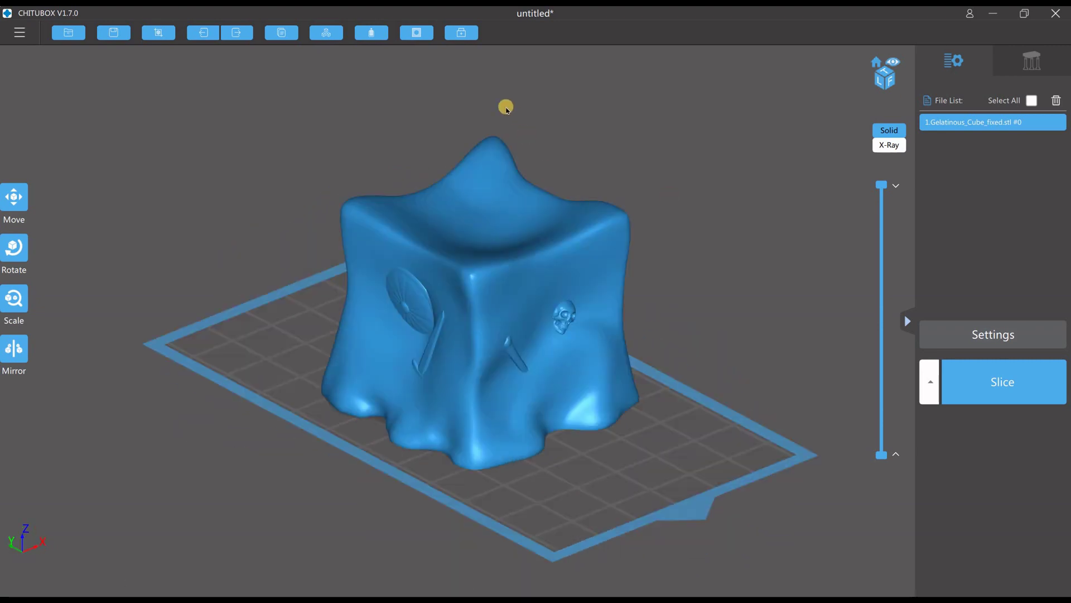
pyautogui.click(991, 379)
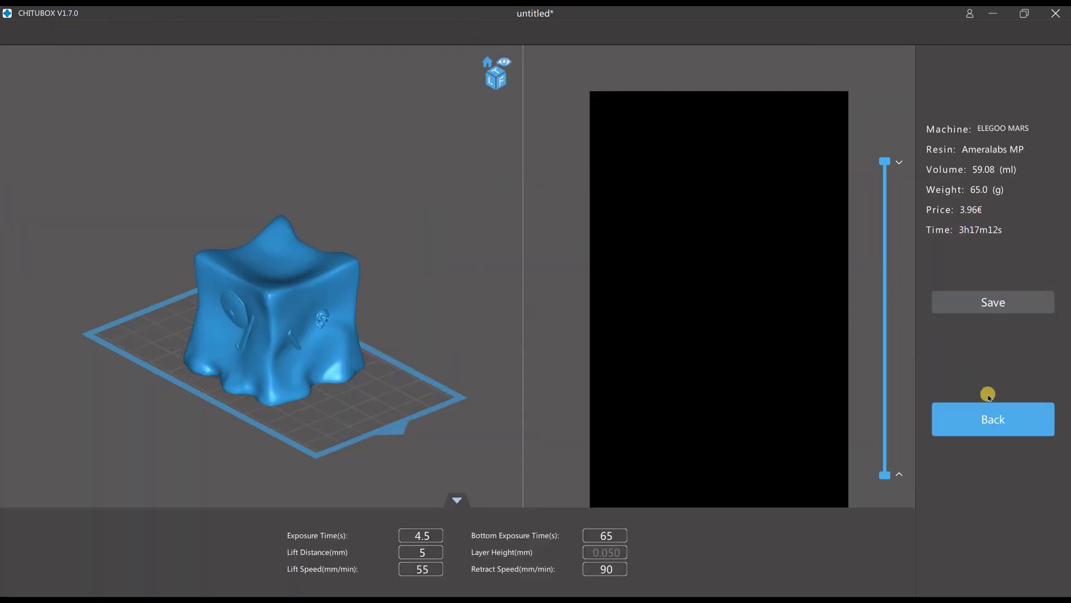
pyautogui.moveTo(885, 162); pyautogui.dragTo(851, 397)
pyautogui.moveTo(860, 304); pyautogui.dragTo(803, 217)
pyautogui.moveTo(886, 164); pyautogui.dragTo(885, 351)
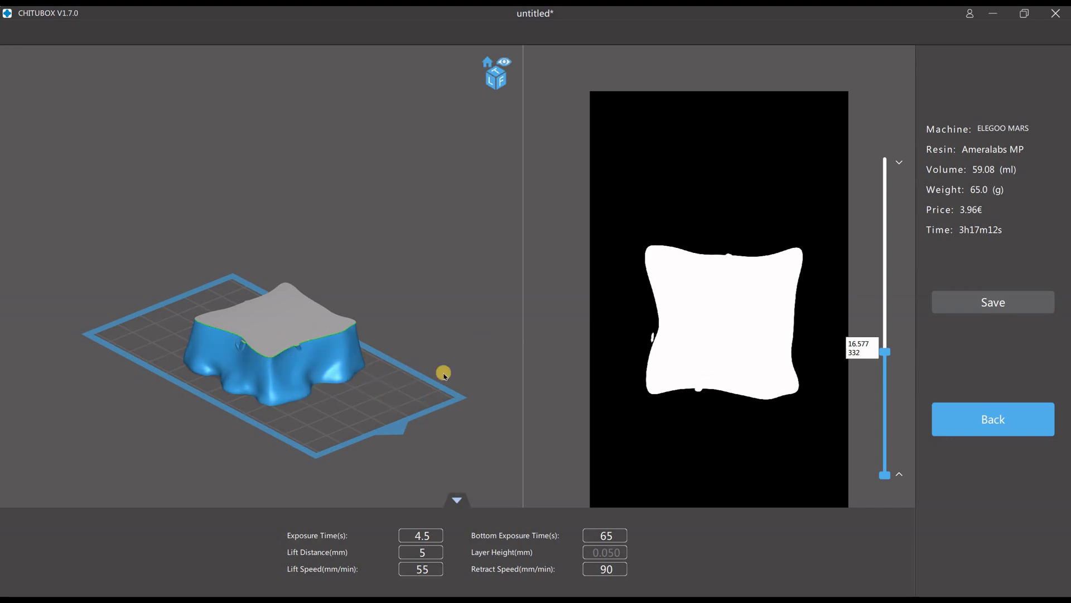
pyautogui.click(1003, 437)
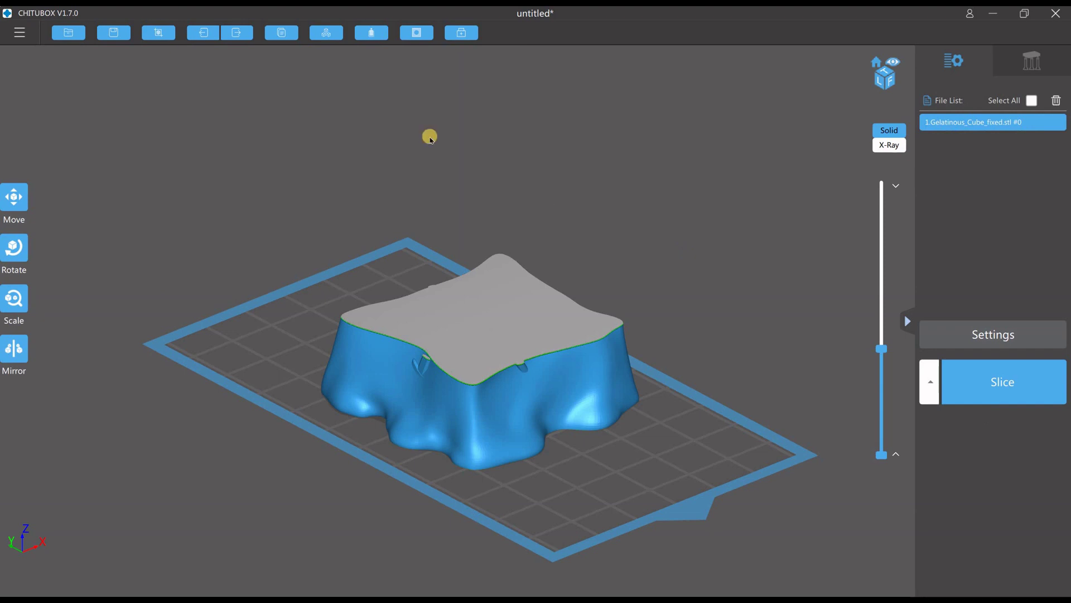
# Hollow the model inward with a 2.60 mm wall thickness and 300% precision
pyautogui.click(370, 33)
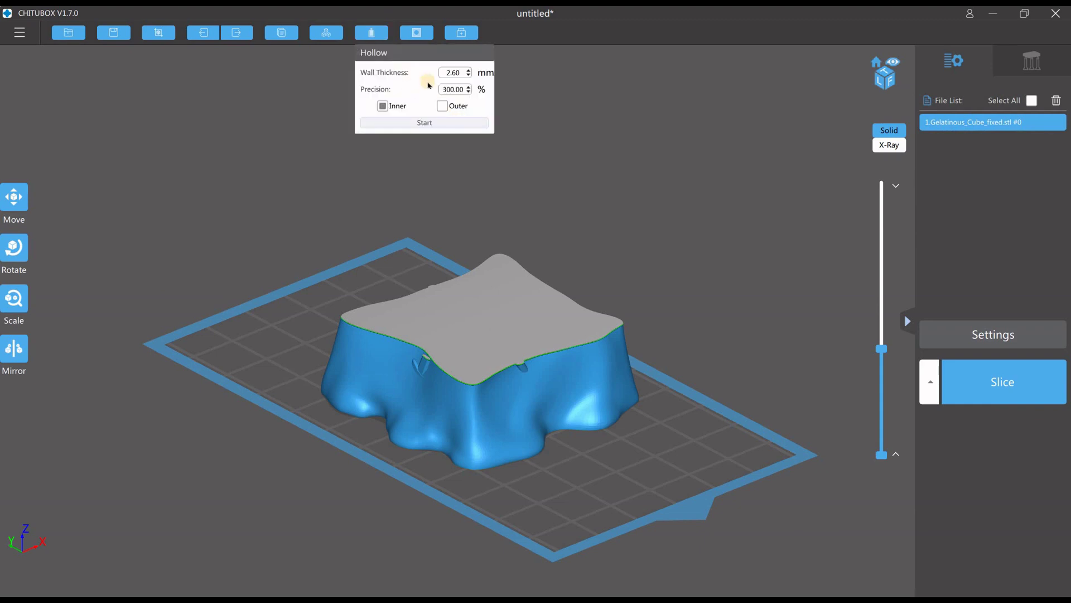
pyautogui.click(452, 71)
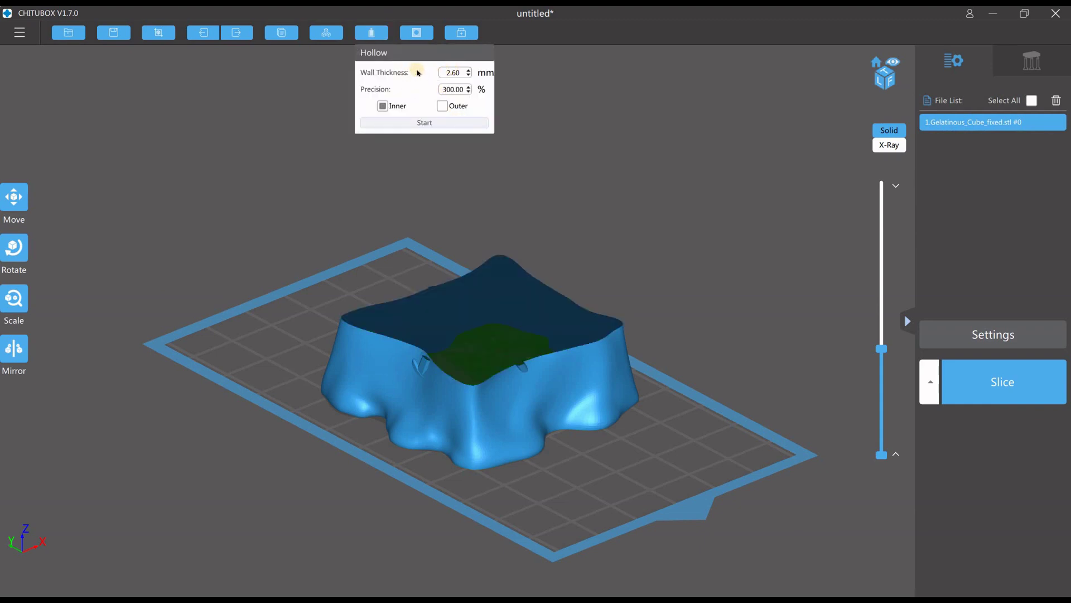
pyautogui.moveTo(444, 74); pyautogui.dragTo(469, 78)
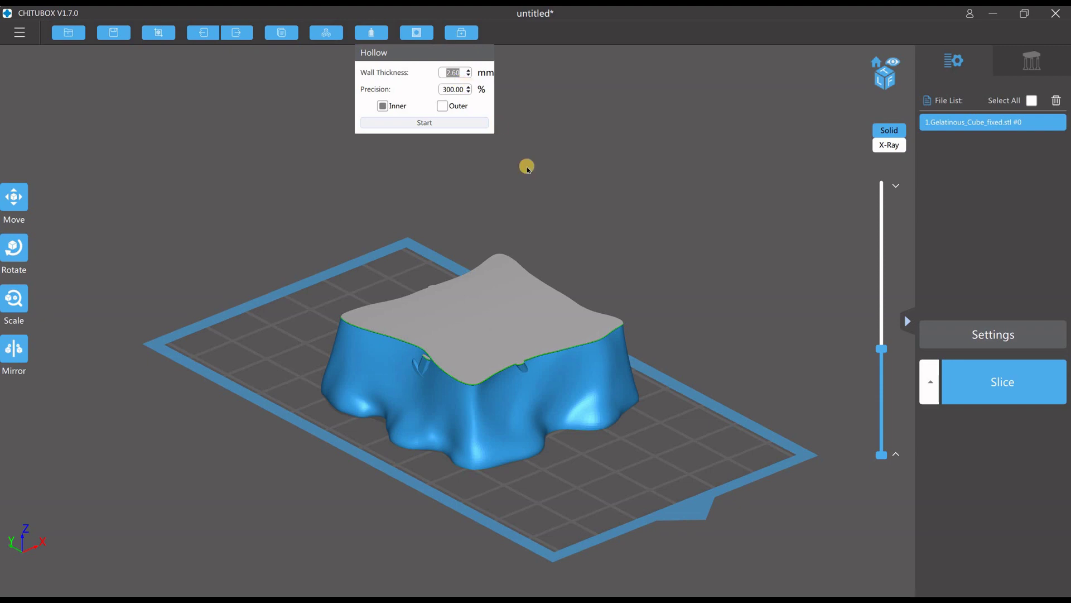
pyautogui.moveTo(444, 90); pyautogui.dragTo(474, 93)
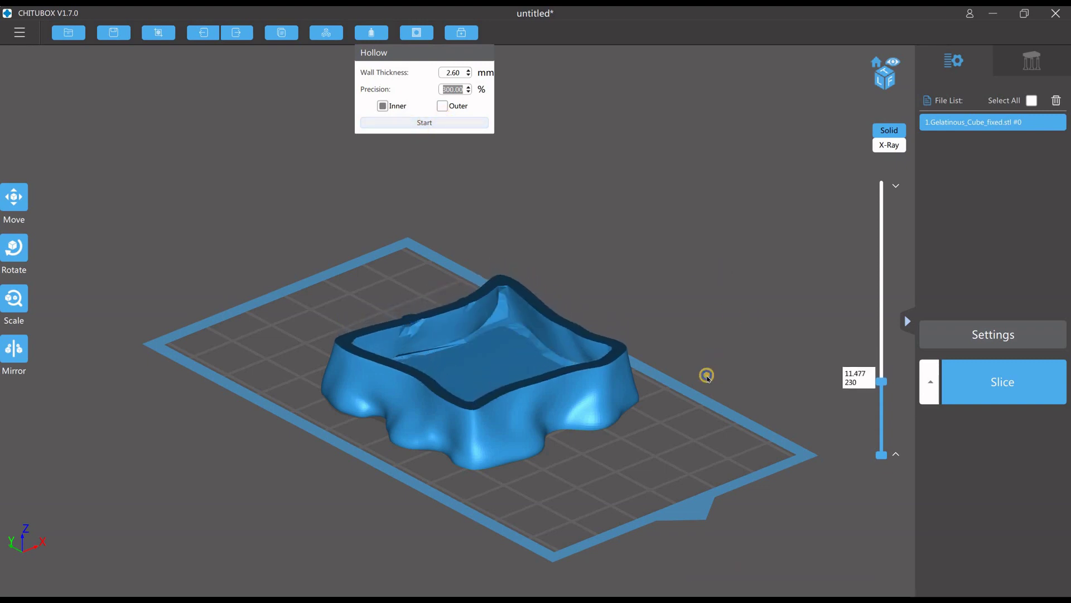
# Slice the hollowed model, check its wall outline across the layers in the preview, and return to the editing view
pyautogui.moveTo(706, 375); pyautogui.dragTo(639, 385)
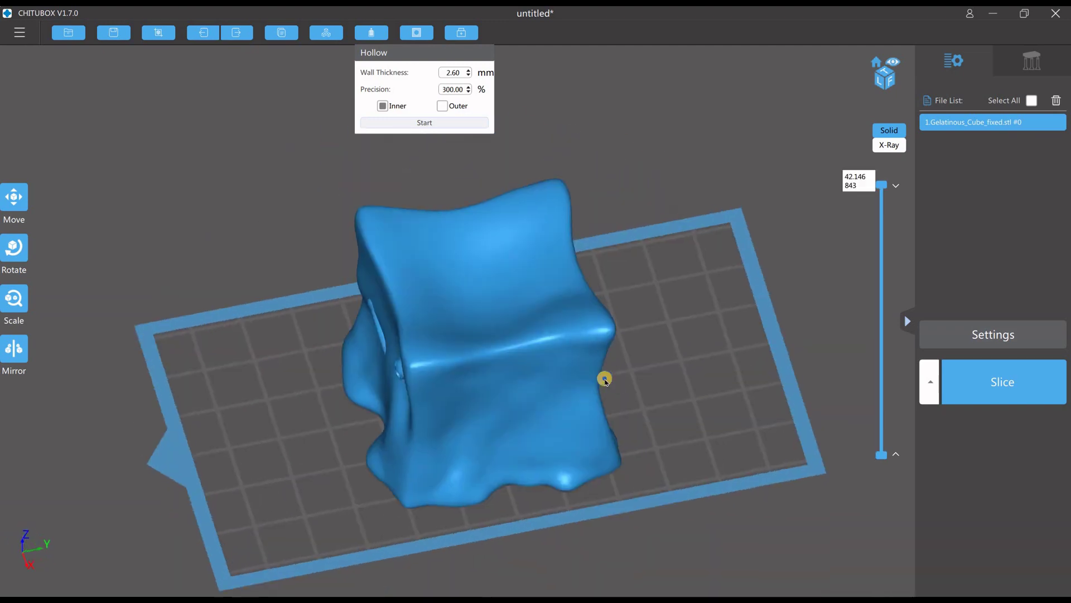
pyautogui.moveTo(605, 377); pyautogui.dragTo(541, 380, button='right')
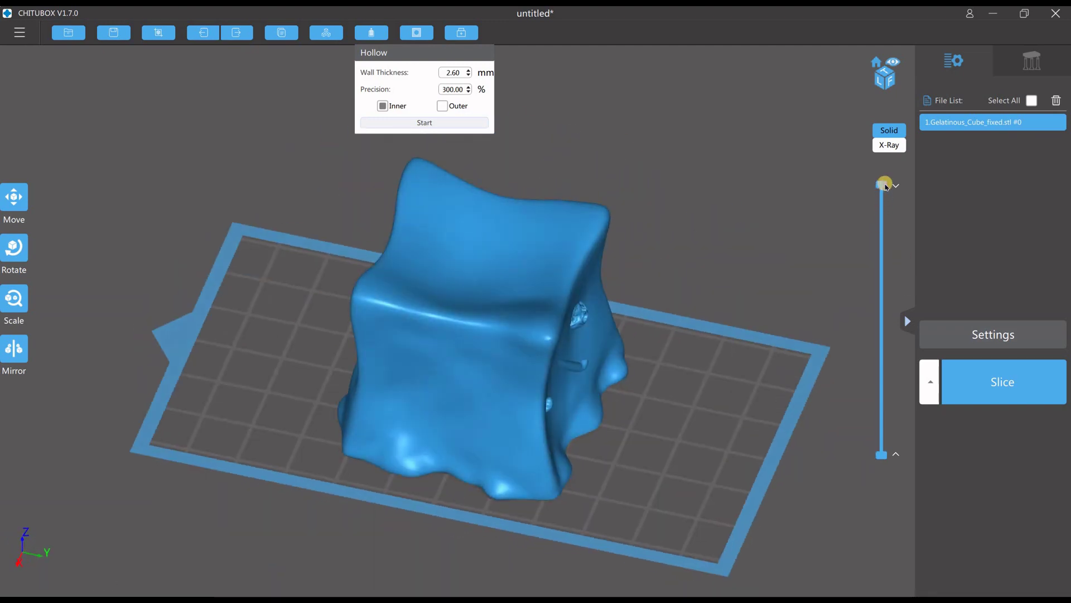
pyautogui.moveTo(878, 219); pyautogui.dragTo(881, 392)
pyautogui.click(993, 395)
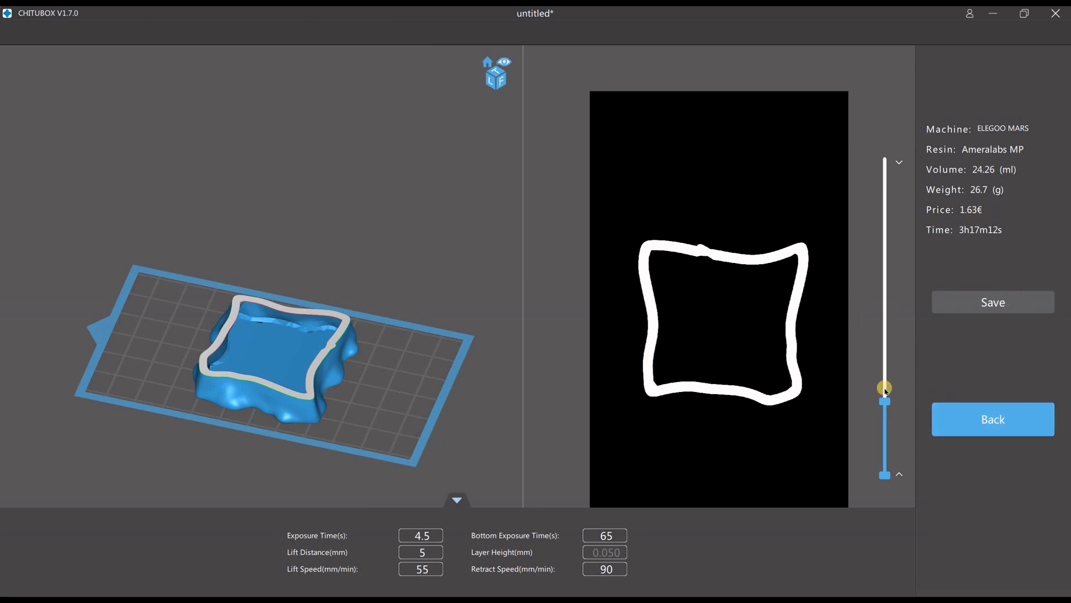
pyautogui.moveTo(887, 400); pyautogui.dragTo(848, 260)
pyautogui.click(999, 425)
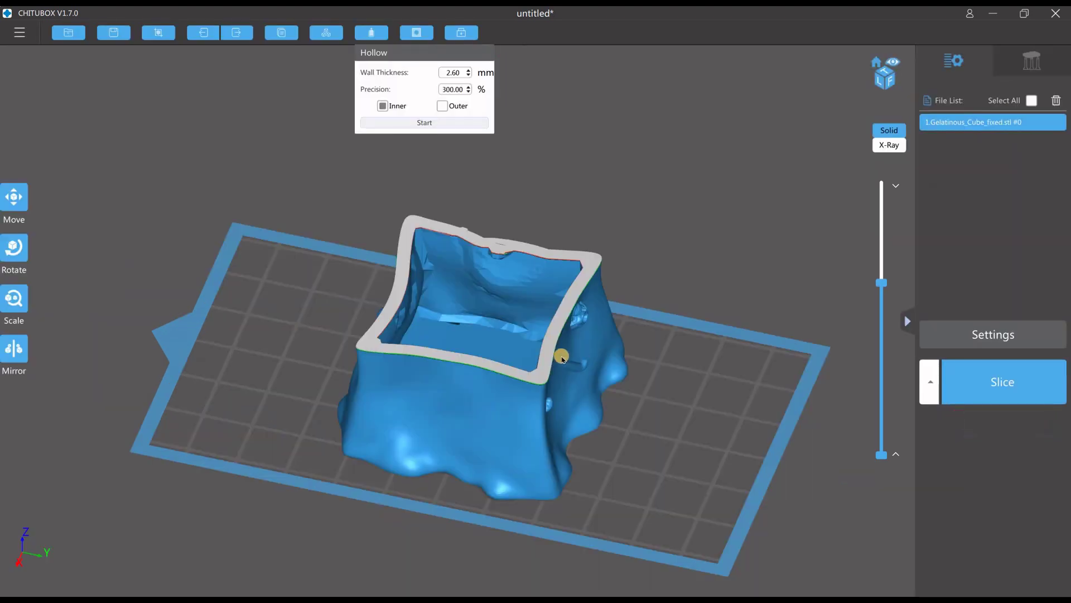
# Examine the hollowed model's cut-open interior from above and below, and restore the display to full height
pyautogui.moveTo(673, 453); pyautogui.dragTo(510, 449)
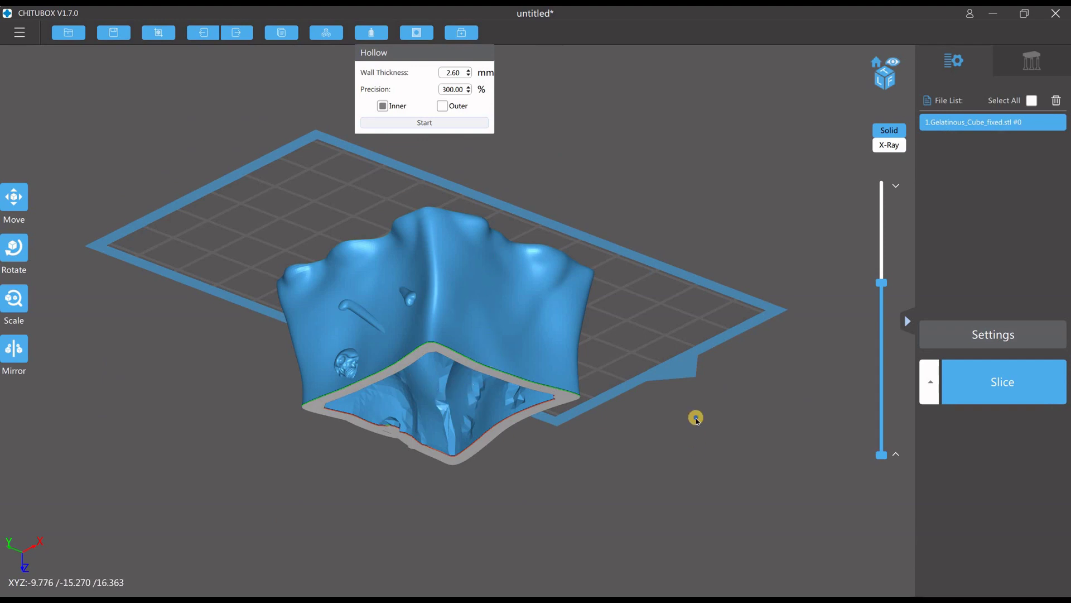
pyautogui.moveTo(696, 416); pyautogui.dragTo(413, 337)
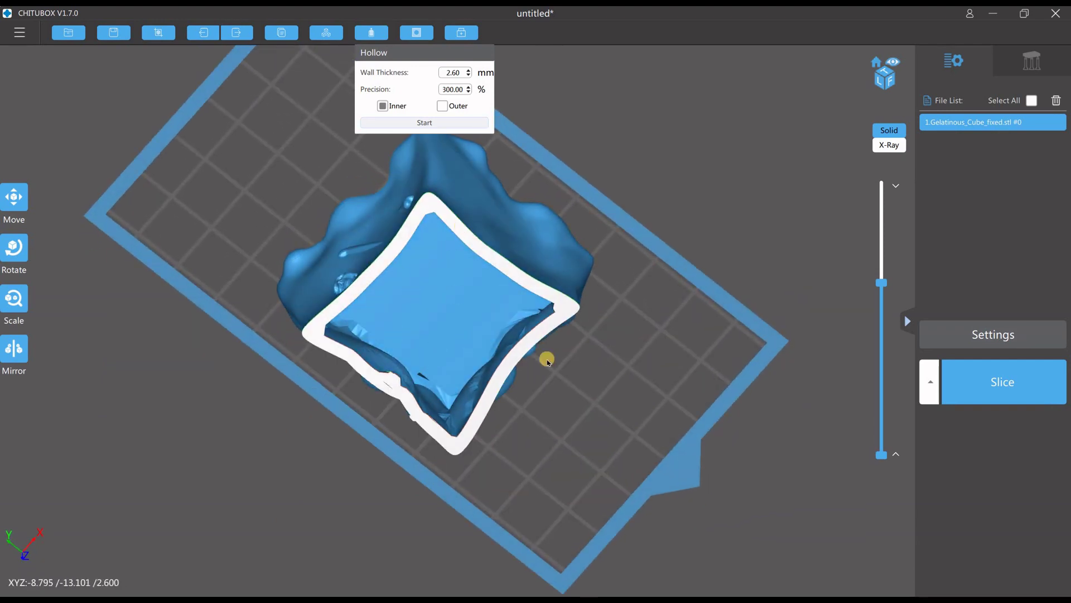
pyautogui.scroll(-3, 669, 322)
pyautogui.moveTo(676, 375); pyautogui.dragTo(534, 491)
pyautogui.moveTo(715, 328); pyautogui.dragTo(704, 357)
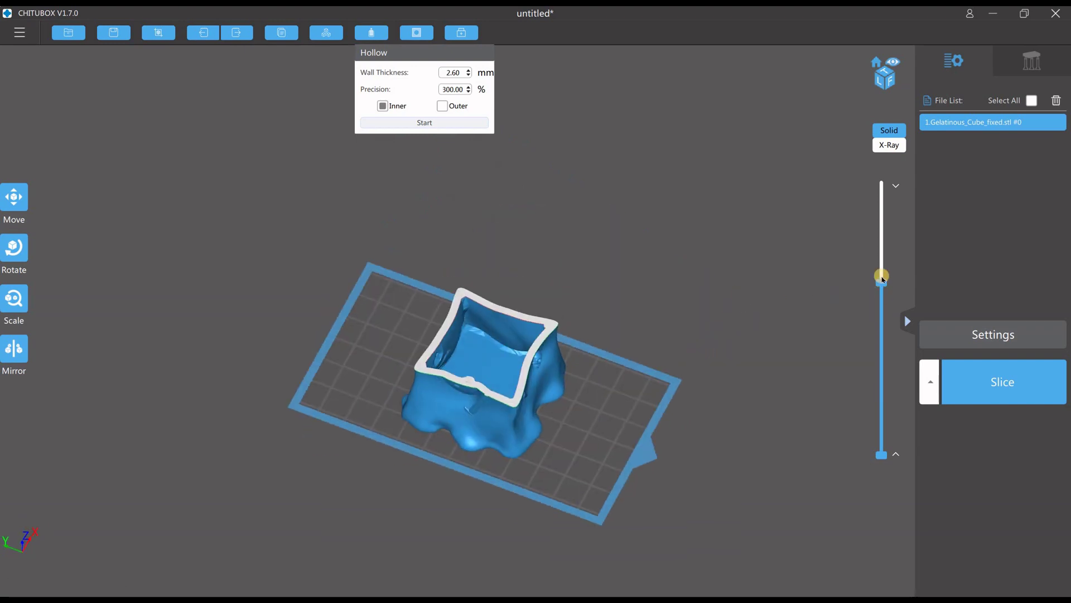
pyautogui.click(607, 127)
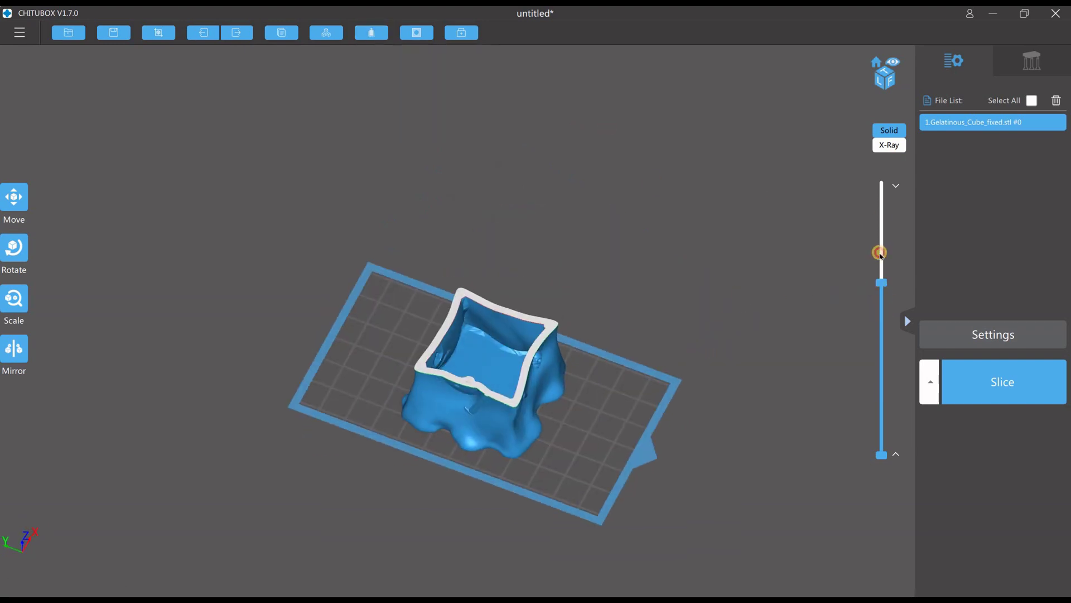
pyautogui.moveTo(879, 254); pyautogui.dragTo(860, 155)
# Rotate the model freely about the X and Y axes so that it is tilted onto one lower corner
pyautogui.moveTo(654, 420); pyautogui.dragTo(390, 357, button='right')
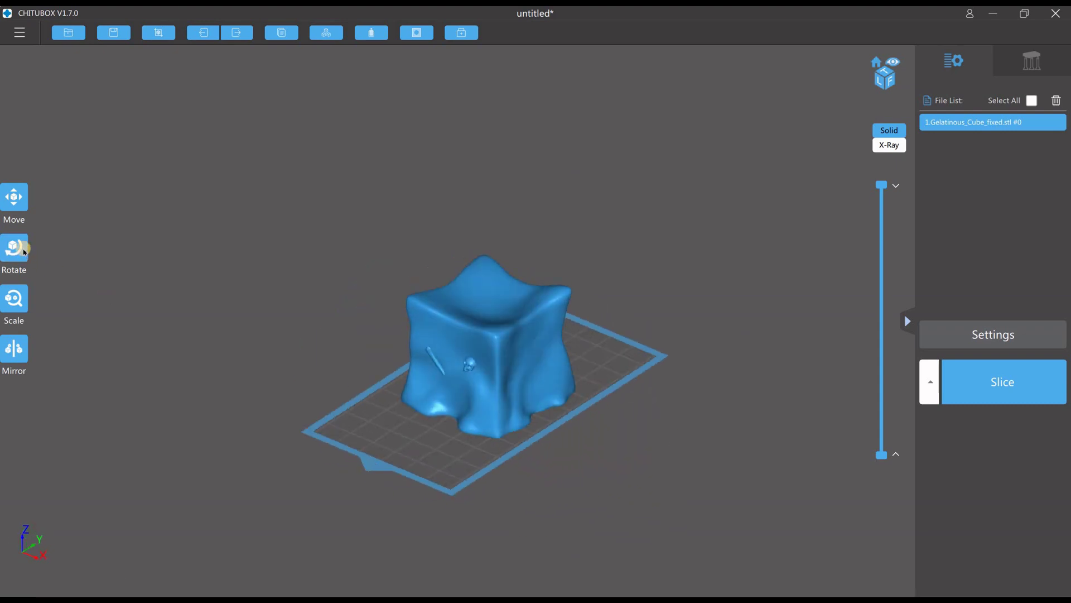
pyautogui.click(22, 250)
pyautogui.moveTo(615, 421); pyautogui.dragTo(473, 324, button='right')
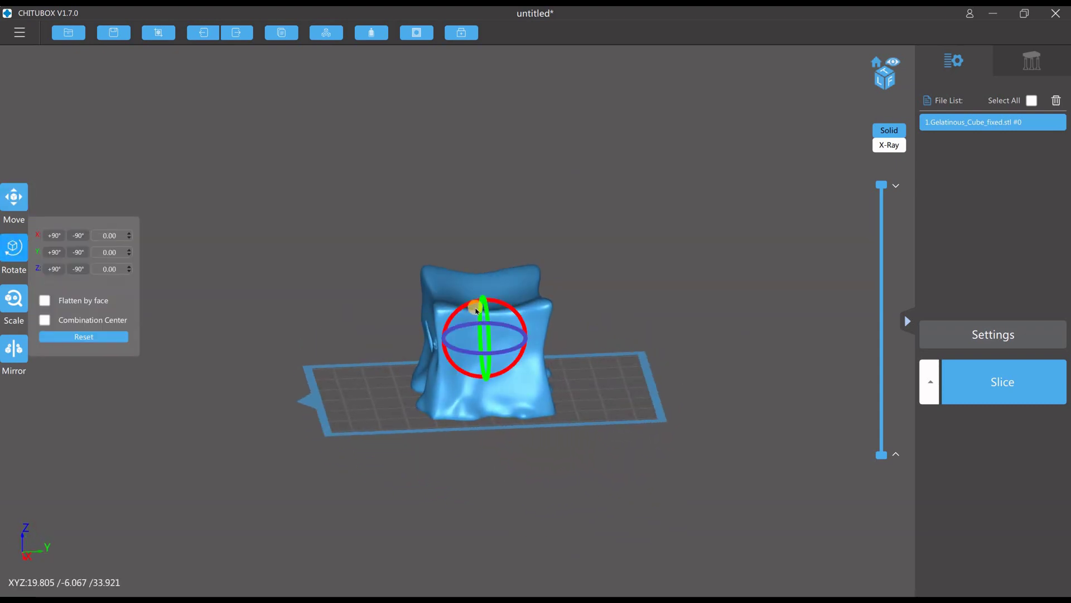
pyautogui.moveTo(476, 307); pyautogui.dragTo(457, 307)
pyautogui.moveTo(588, 391); pyautogui.dragTo(469, 392, button='right')
pyautogui.click(523, 320)
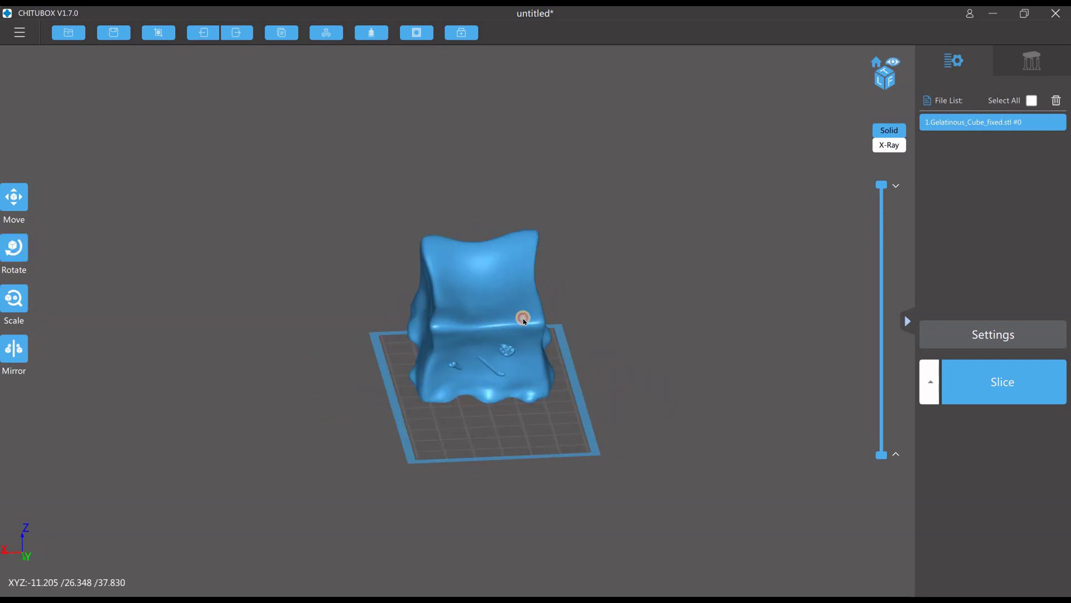
pyautogui.moveTo(504, 282); pyautogui.dragTo(496, 281)
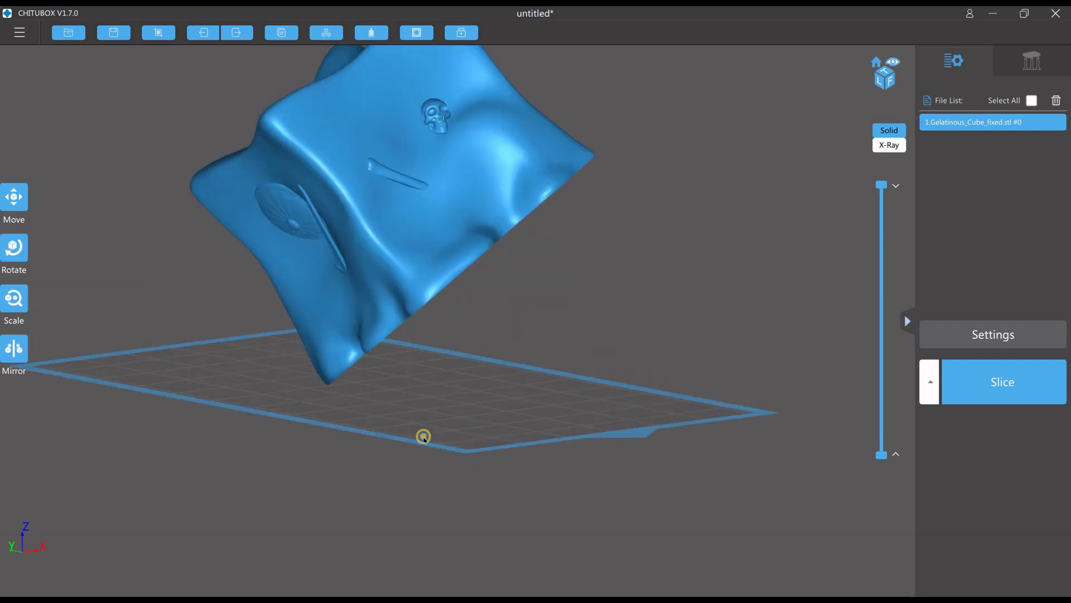
# Examine the tilted model's underside and lowest corner, and cut the display down to a low layer to inspect the cavity
pyautogui.moveTo(423, 438); pyautogui.dragTo(341, 398, button='right')
pyautogui.scroll(-4, 445, 349)
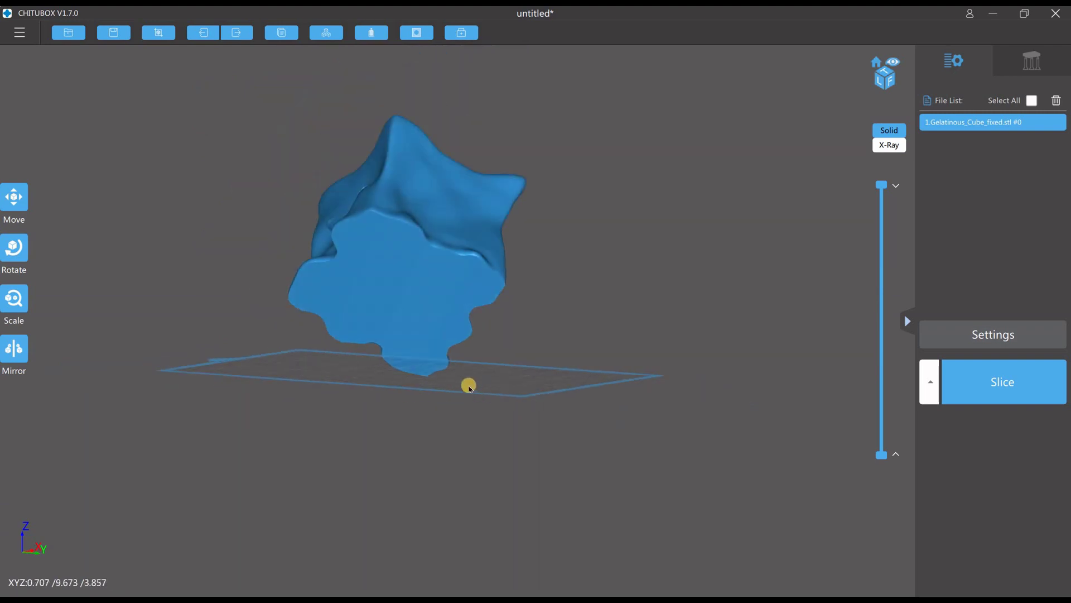
pyautogui.moveTo(464, 404); pyautogui.dragTo(428, 369, button='right')
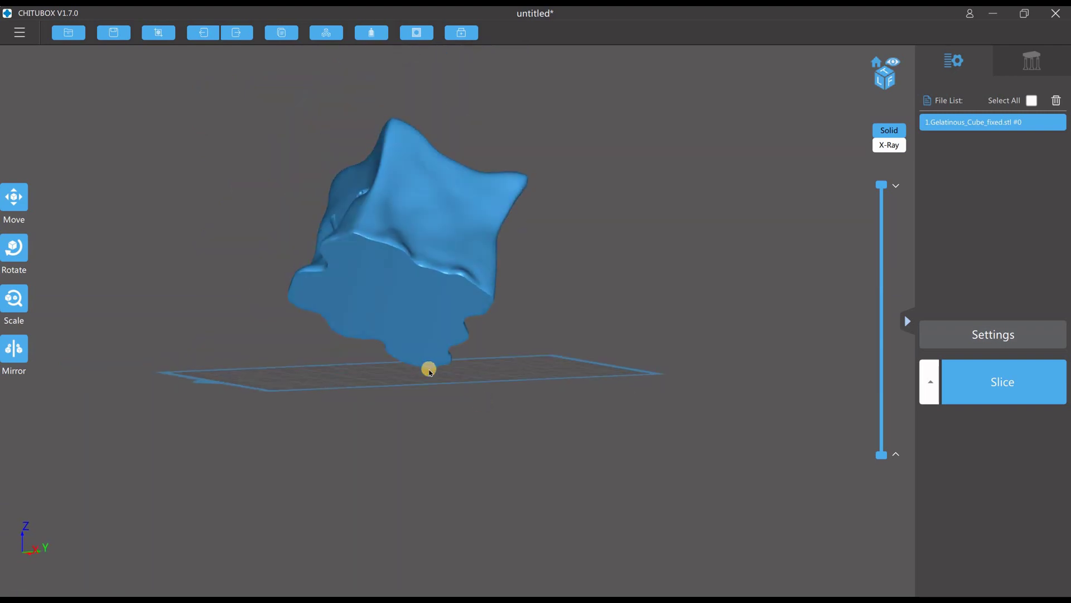
pyautogui.moveTo(605, 287); pyautogui.dragTo(898, 204, button='right')
pyautogui.moveTo(877, 199); pyautogui.dragTo(768, 374)
pyautogui.moveTo(578, 390); pyautogui.dragTo(461, 335, button='right')
pyautogui.moveTo(708, 390); pyautogui.dragTo(676, 384, button='right')
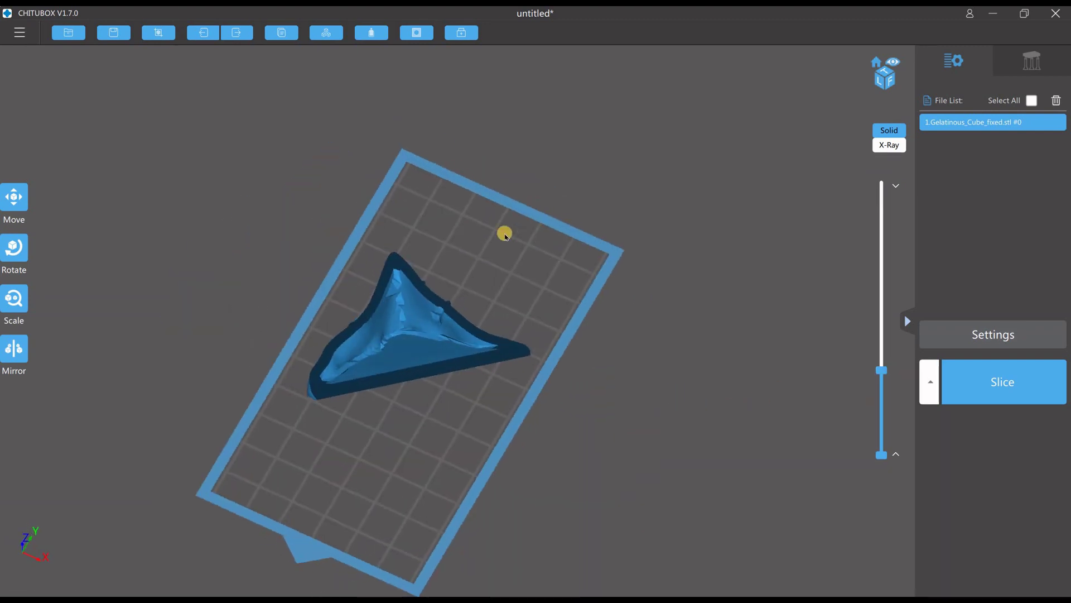
pyautogui.moveTo(509, 327); pyautogui.dragTo(455, 70, button='right')
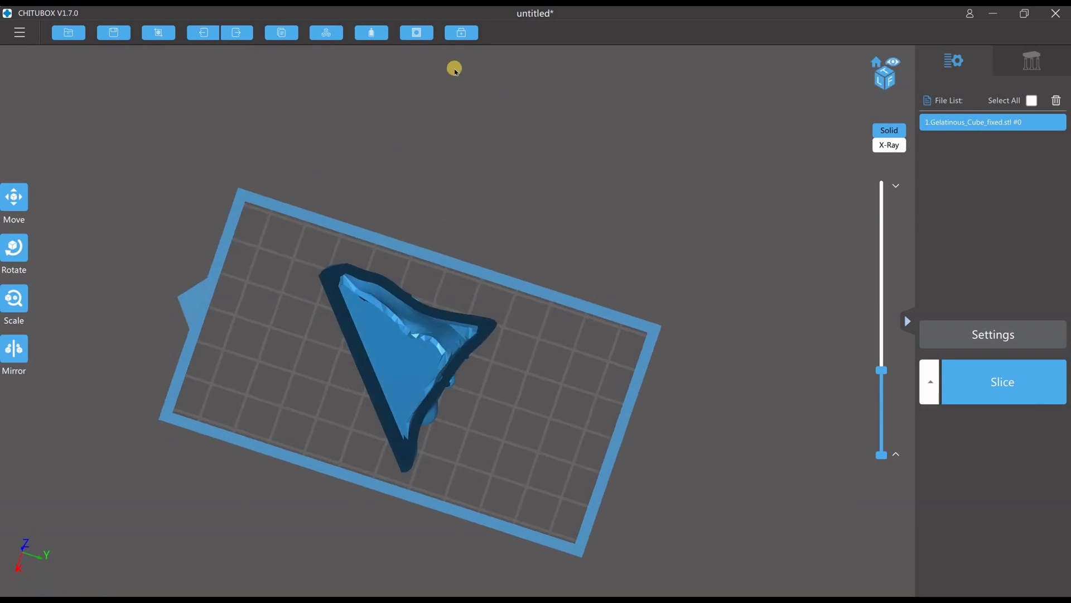
# Open the Dig Hole settings and examine the cavity's low corner from the side and from above
pyautogui.click(416, 33)
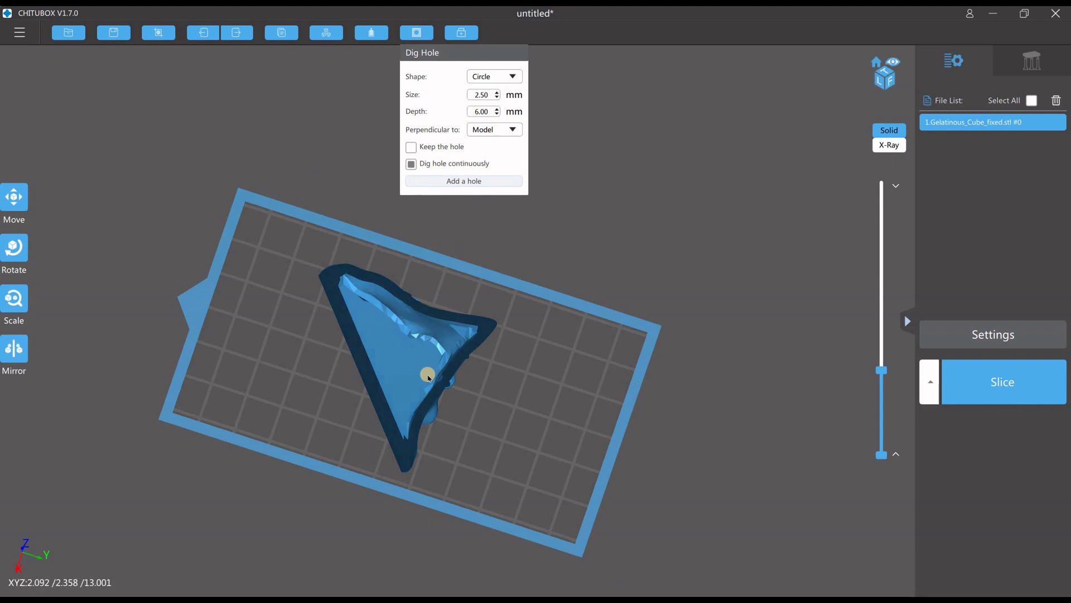
pyautogui.moveTo(575, 425); pyautogui.dragTo(547, 352)
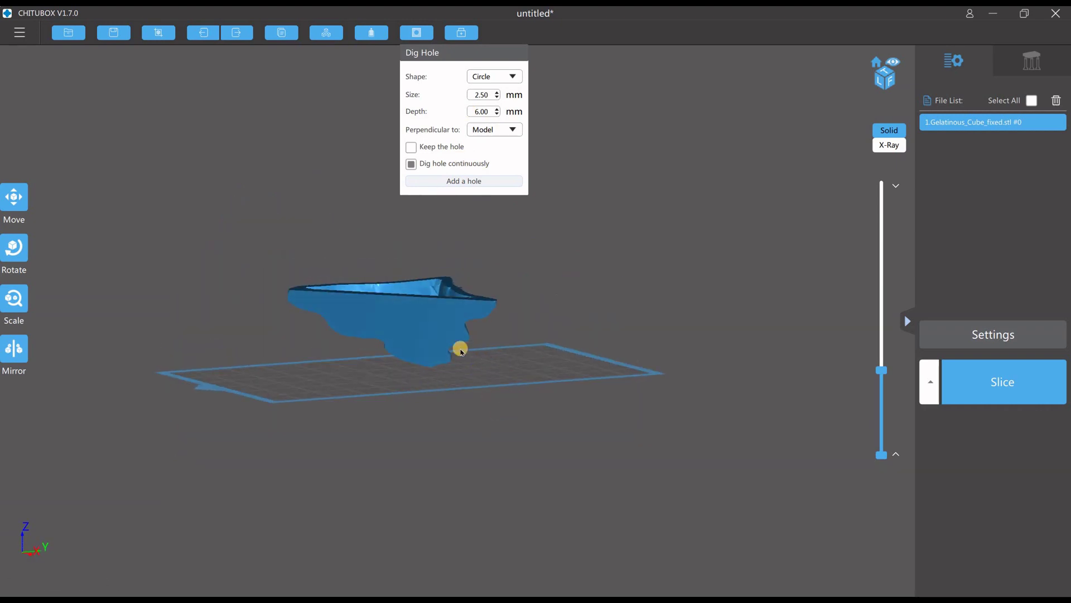
pyautogui.moveTo(501, 415); pyautogui.dragTo(418, 361)
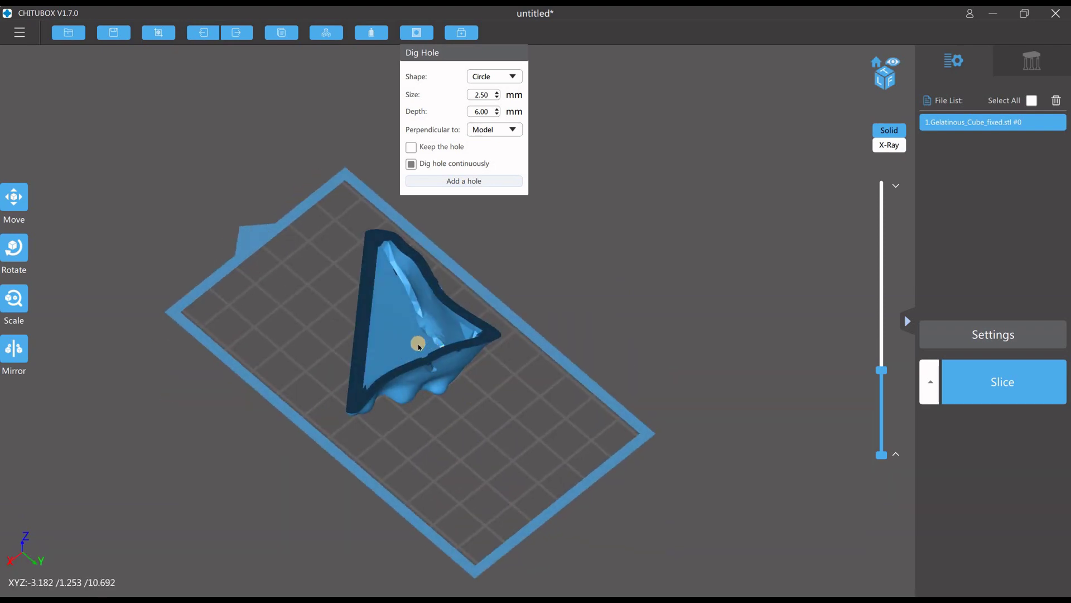
pyautogui.moveTo(535, 340); pyautogui.dragTo(493, 335)
# Cut the display down to a low layer and dig a 2.5 mm circular hole, 6 mm deep, in the cavity's lowest corner
pyautogui.moveTo(620, 357); pyautogui.dragTo(861, 438)
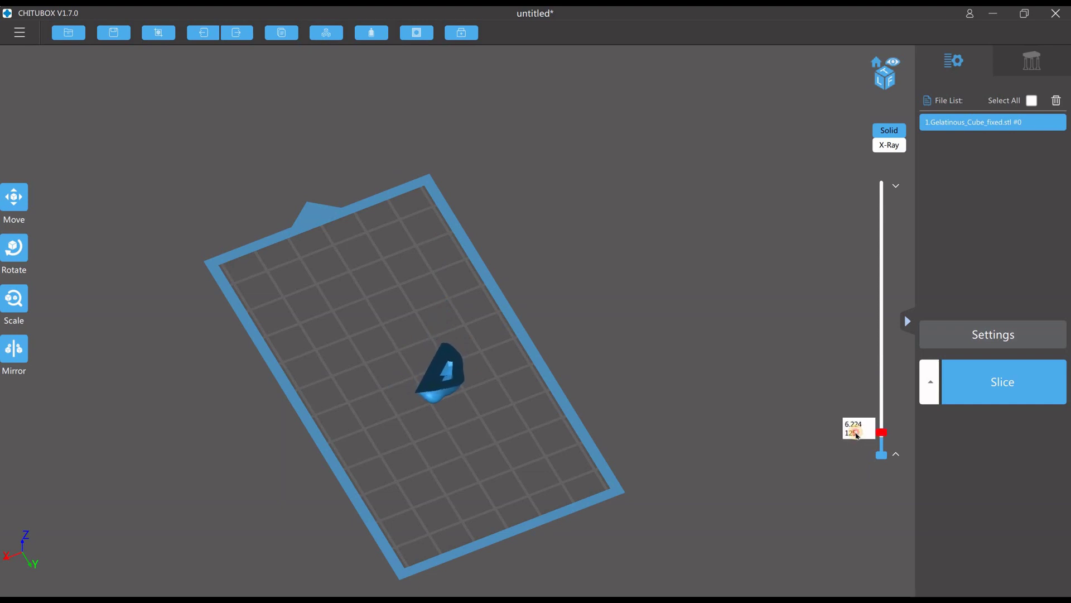
pyautogui.moveTo(515, 425); pyautogui.dragTo(473, 402)
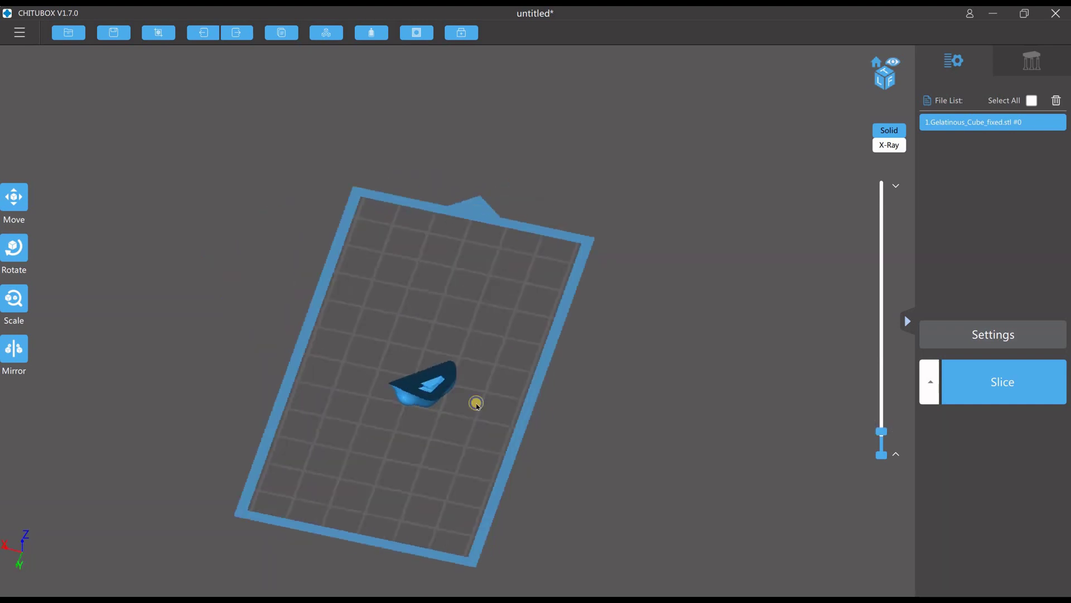
pyautogui.scroll(6, 443, 383)
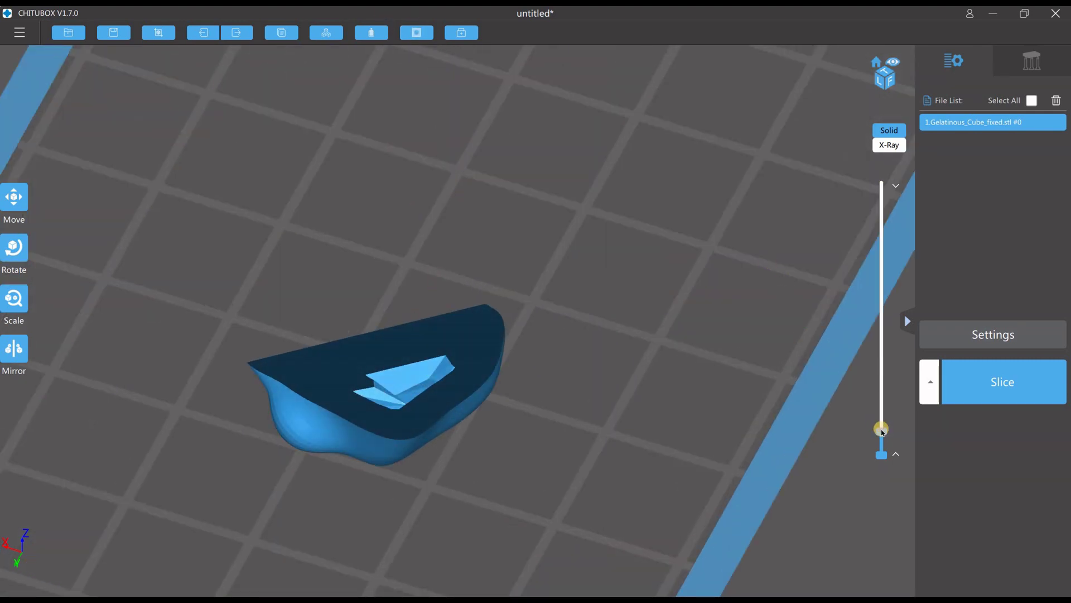
pyautogui.moveTo(882, 431); pyautogui.dragTo(882, 417)
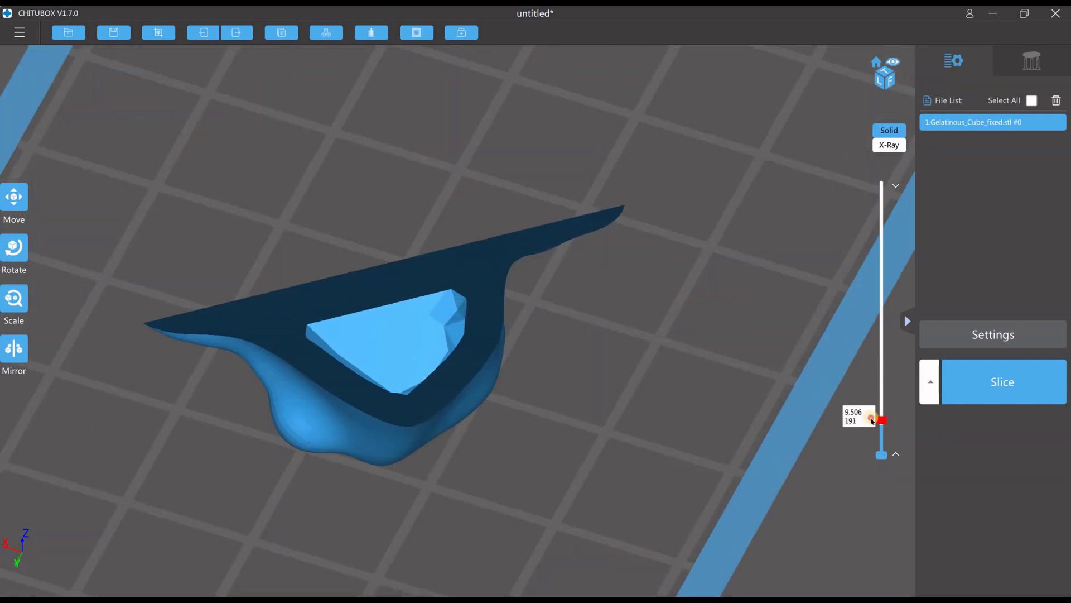
pyautogui.click(417, 32)
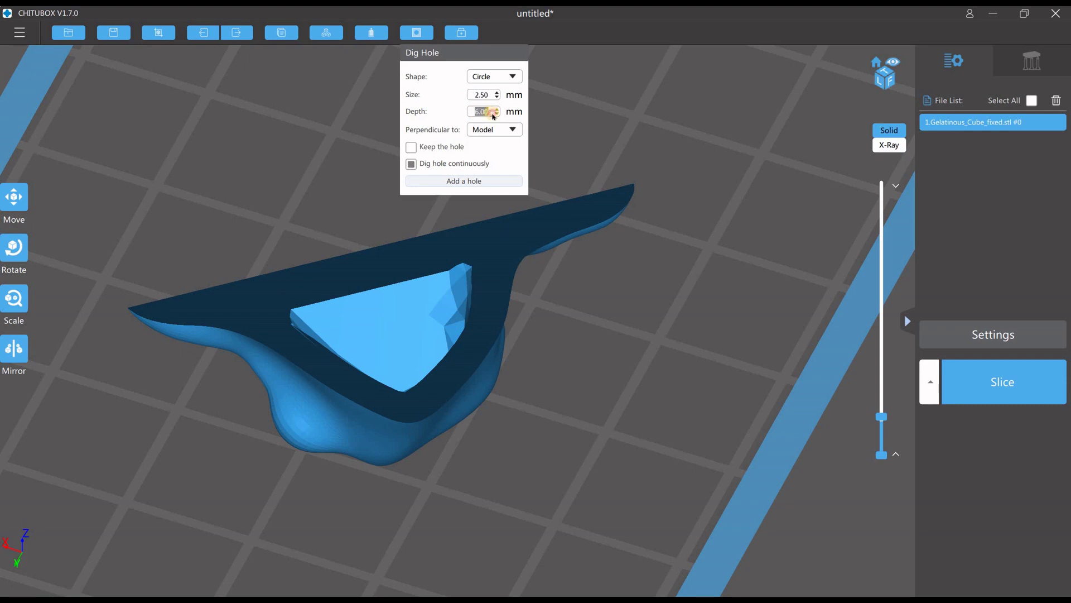
pyautogui.click(478, 180)
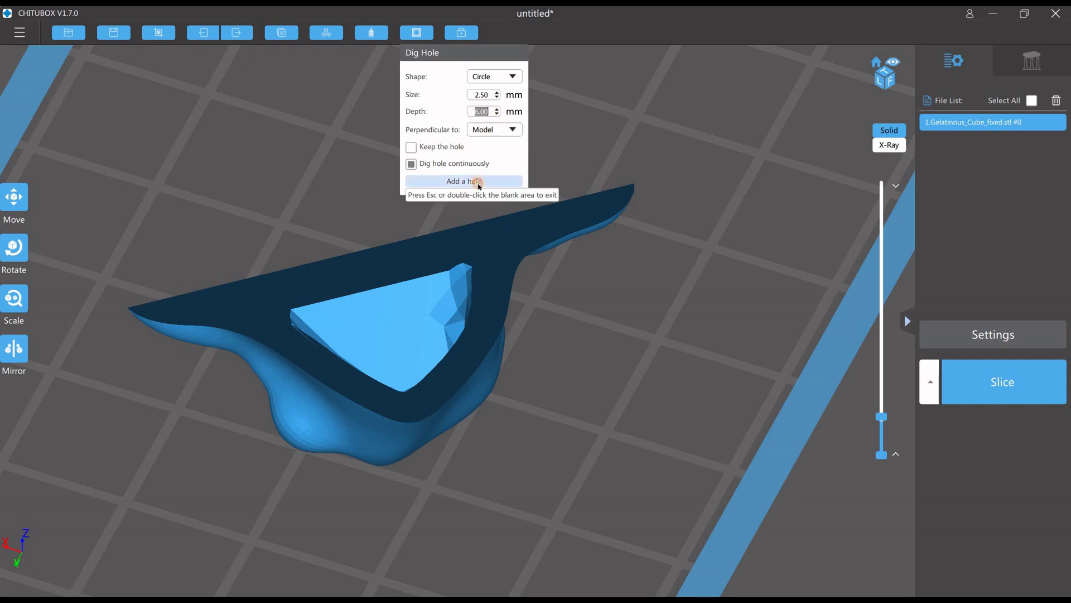
pyautogui.moveTo(571, 347); pyautogui.dragTo(474, 400)
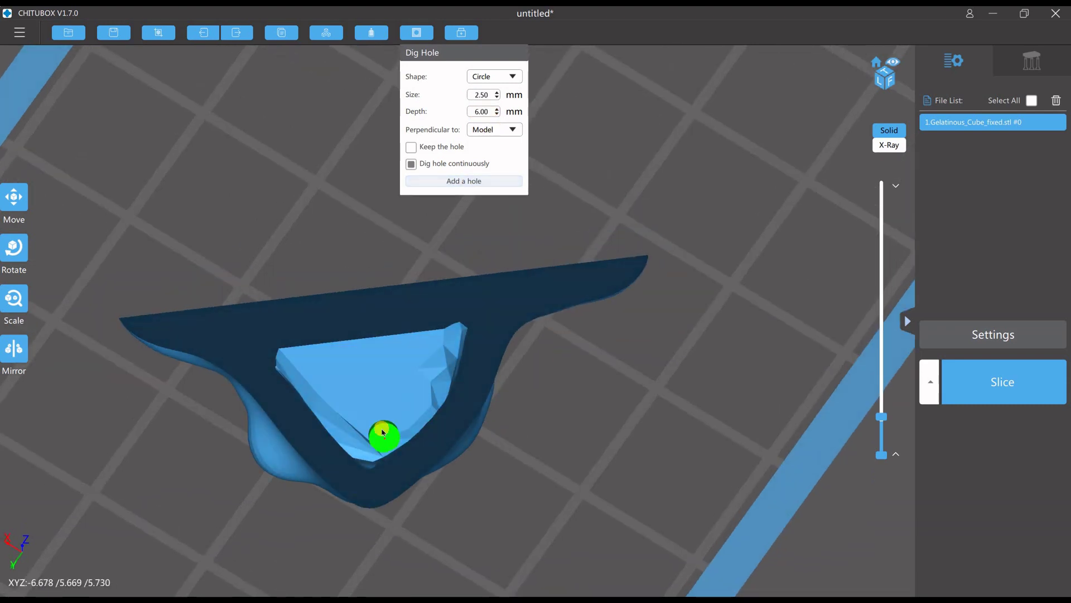
pyautogui.scroll(2, 380, 426)
pyautogui.click(379, 426)
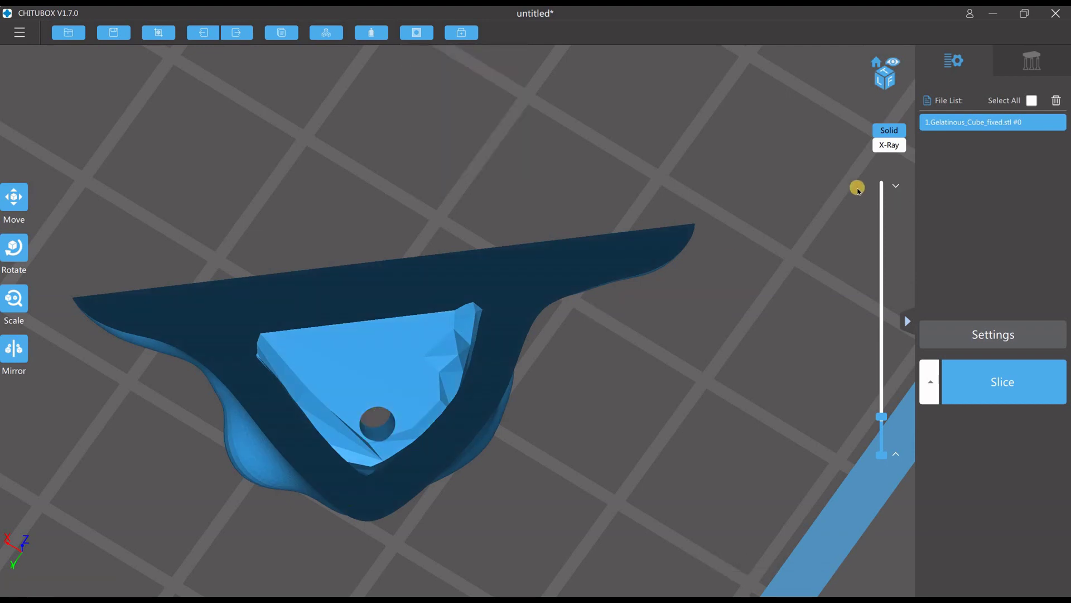
# Cut the display to about 42 mm height and dig a second drain hole near the far raised corner of the cavity floor
pyautogui.moveTo(882, 427); pyautogui.dragTo(882, 184)
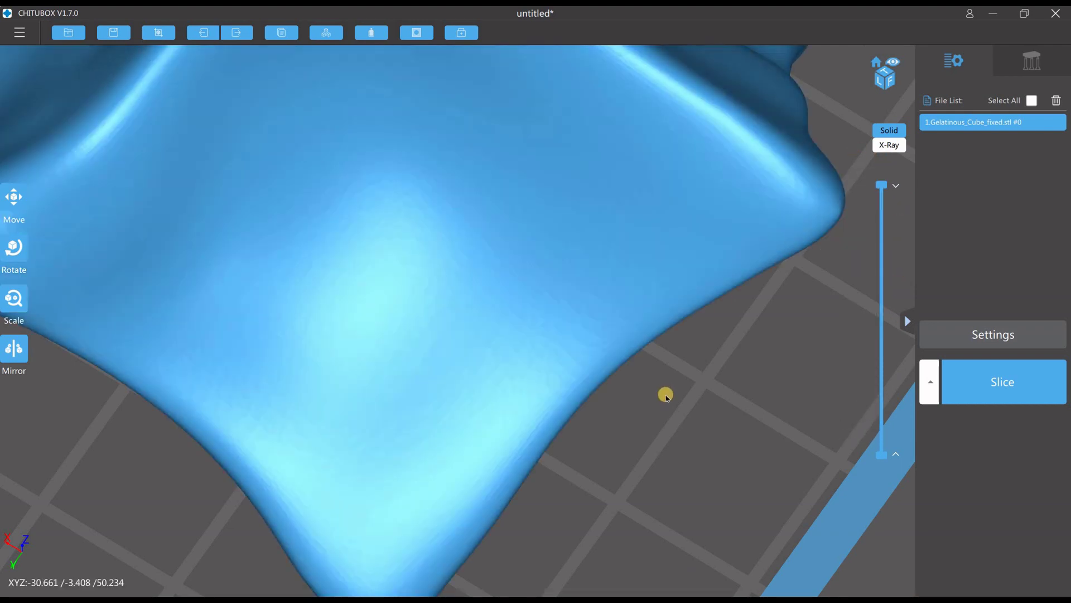
pyautogui.scroll(-5, 764, 489)
pyautogui.moveTo(764, 489); pyautogui.dragTo(775, 402)
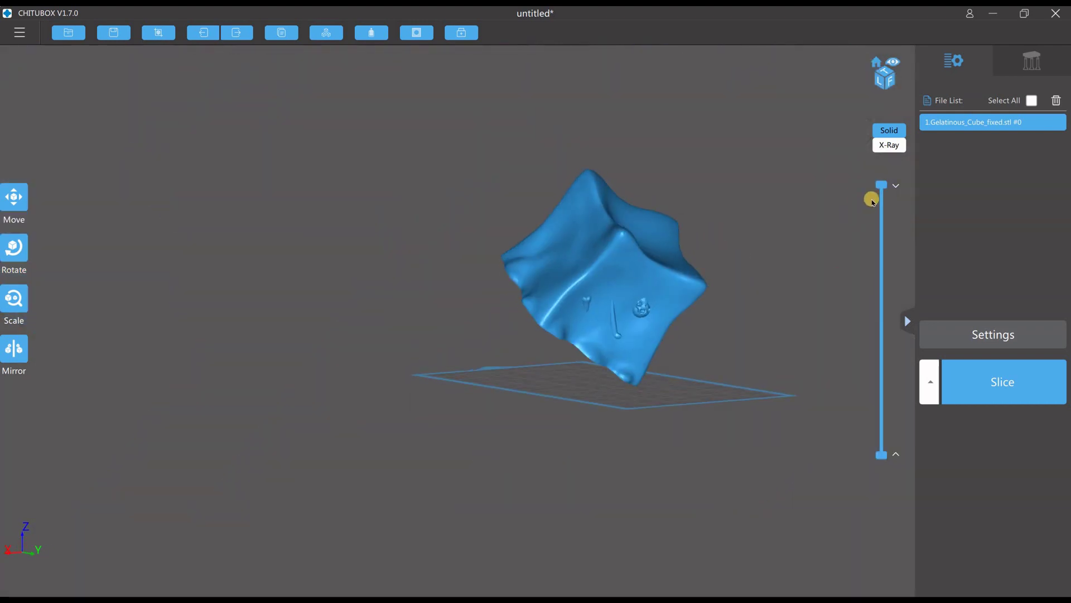
pyautogui.moveTo(882, 200); pyautogui.dragTo(831, 290)
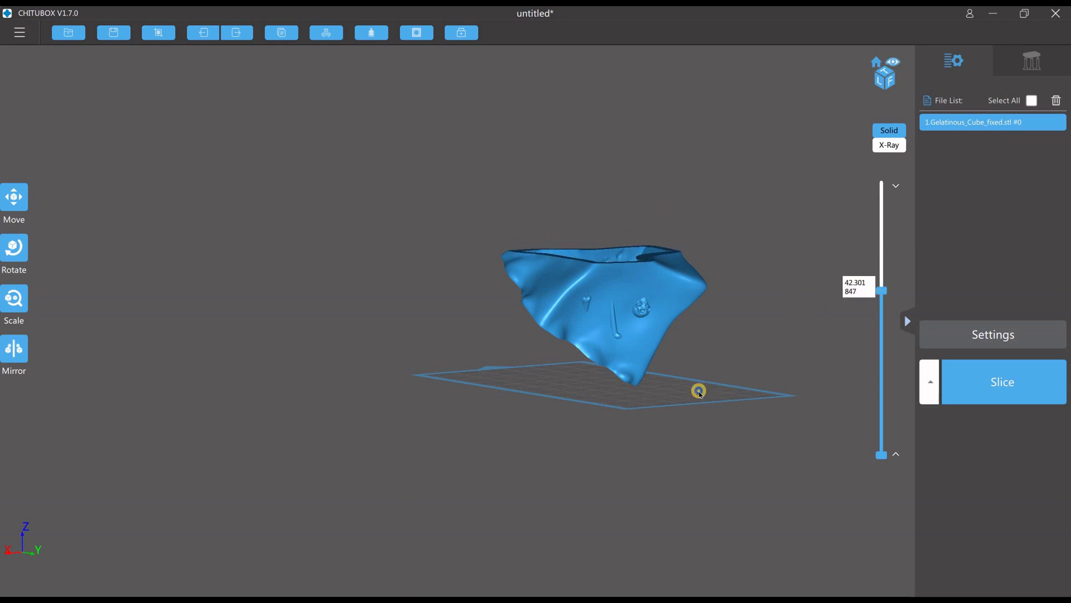
pyautogui.moveTo(698, 390); pyautogui.dragTo(659, 283)
pyautogui.scroll(5, 591, 242)
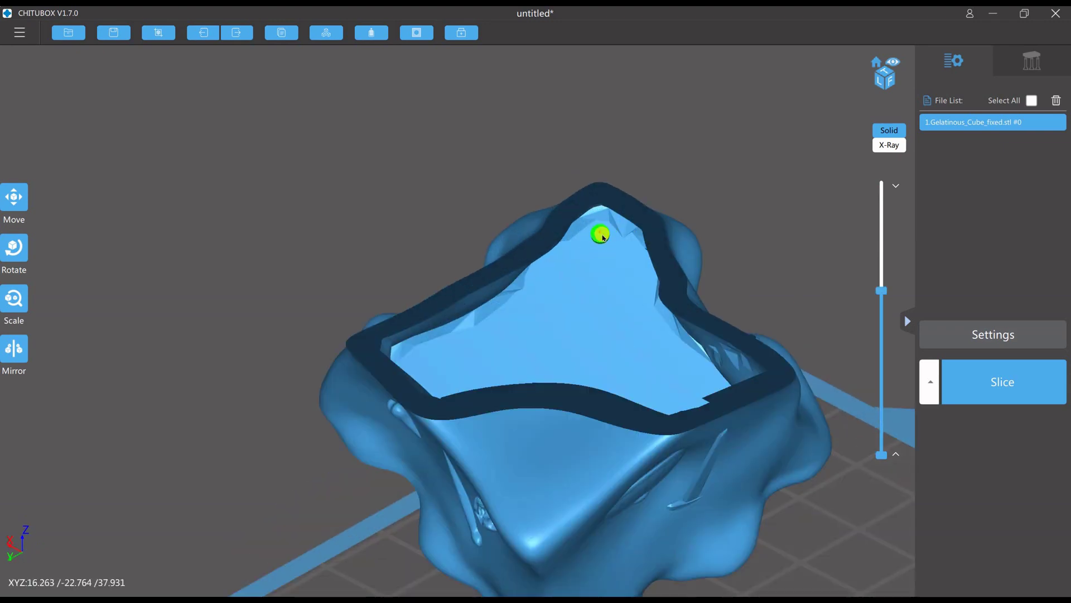
pyautogui.scroll(-8, 682, 270)
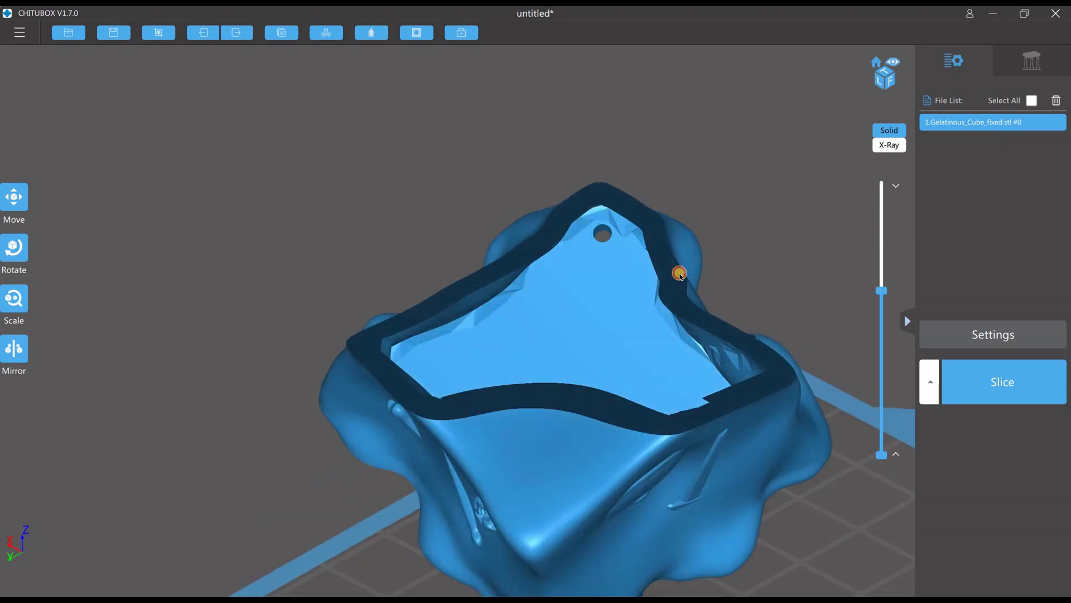
# Examine the cavity interior, restore the display to full height and inspect both drain holes on the model's underside
pyautogui.moveTo(718, 232); pyautogui.dragTo(593, 418)
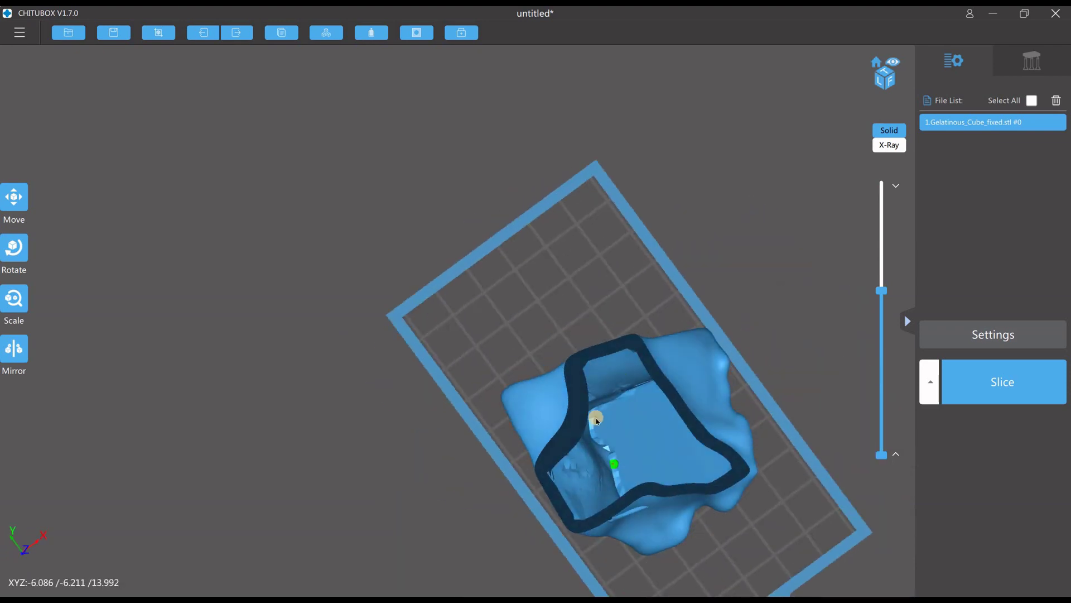
pyautogui.moveTo(811, 445); pyautogui.dragTo(676, 322)
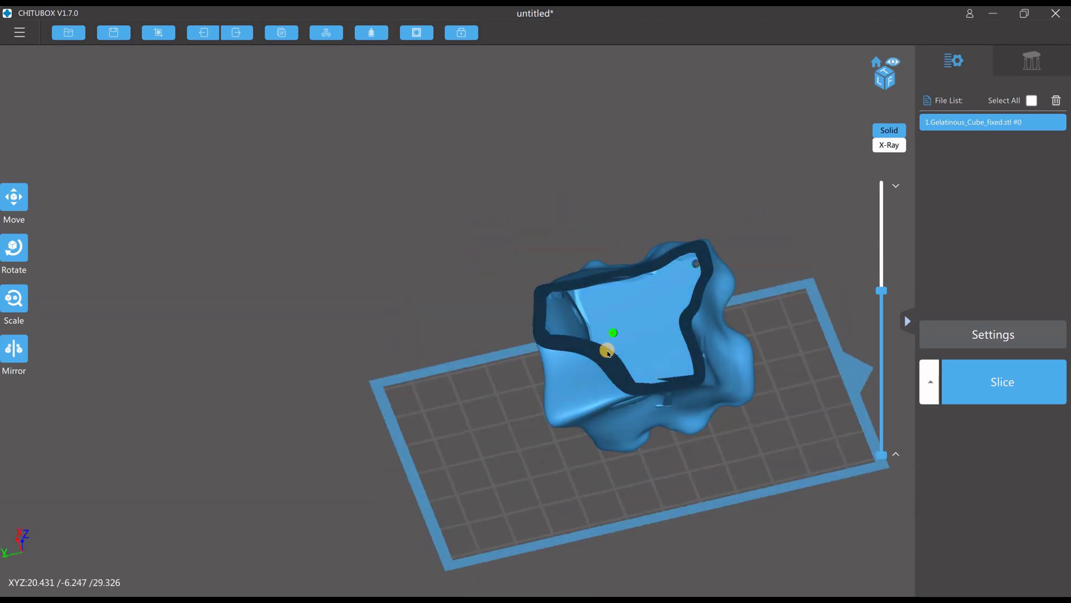
pyautogui.moveTo(770, 328); pyautogui.dragTo(617, 366)
pyautogui.moveTo(711, 482); pyautogui.dragTo(736, 402)
pyautogui.moveTo(880, 290); pyautogui.dragTo(881, 184)
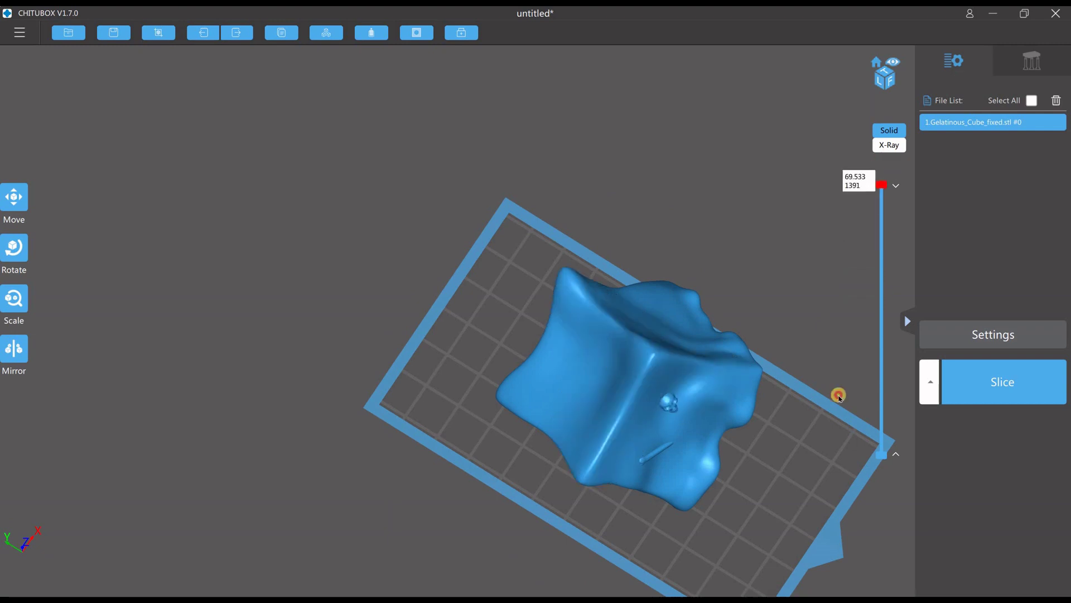
pyautogui.moveTo(837, 390); pyautogui.dragTo(775, 246)
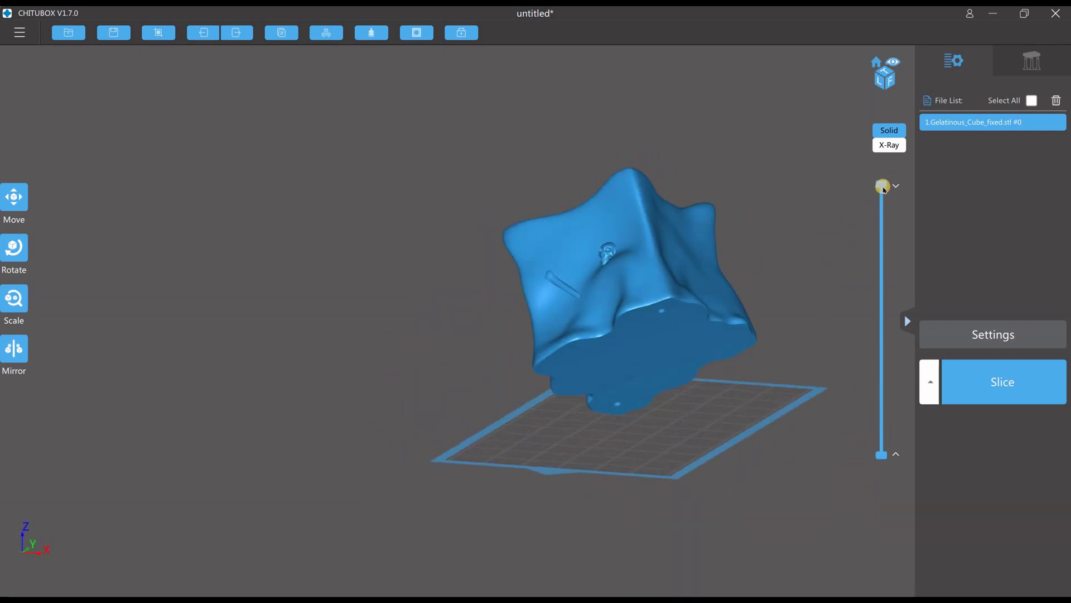
pyautogui.moveTo(884, 189); pyautogui.dragTo(788, 140)
pyautogui.moveTo(722, 384); pyautogui.dragTo(643, 257, button='right')
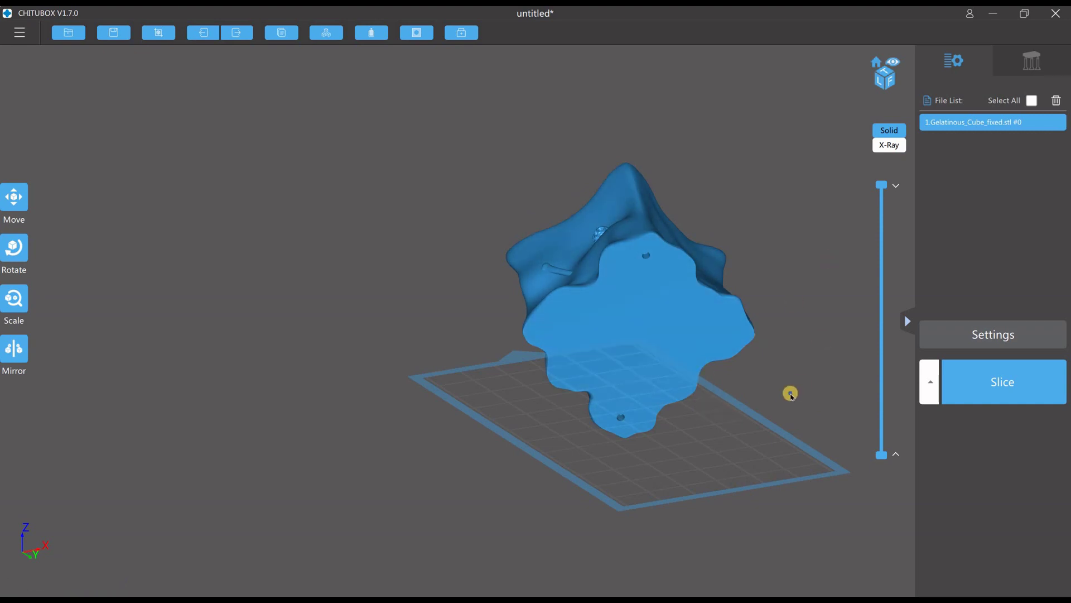
pyautogui.moveTo(790, 394); pyautogui.dragTo(868, 395, button='right')
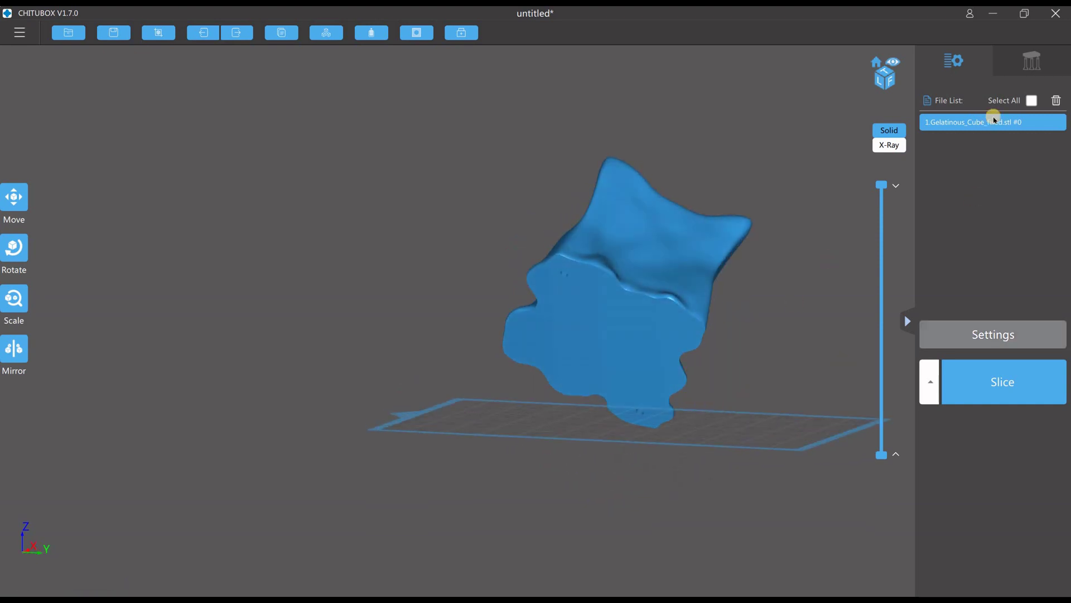
# Generate automatic supports across the whole model with the heavy preset, 80% density and a 45° angle
pyautogui.click(1032, 60)
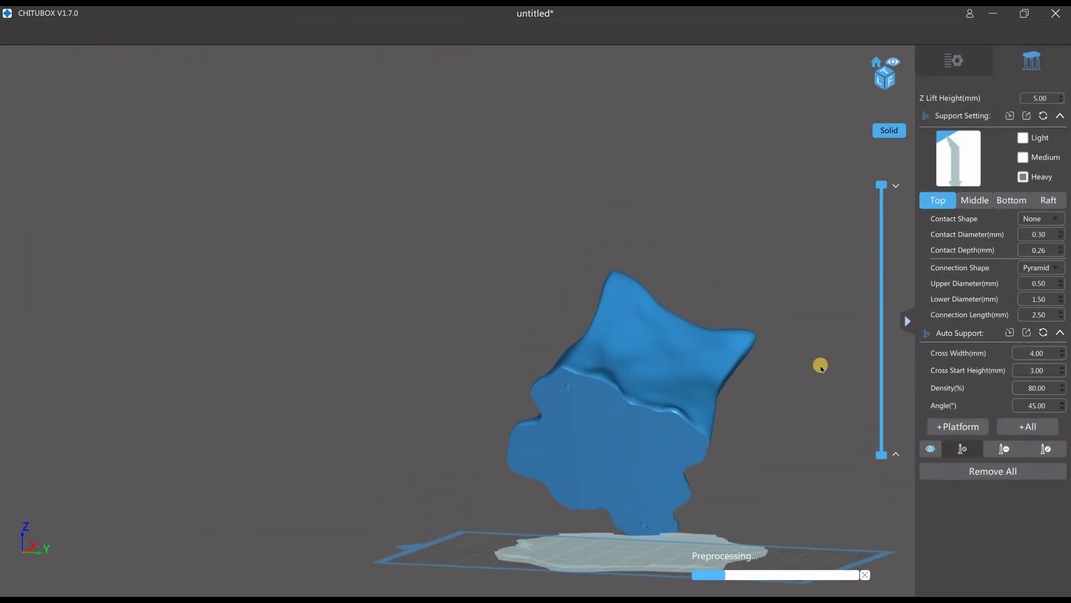
pyautogui.moveTo(820, 366); pyautogui.dragTo(835, 425, button='right')
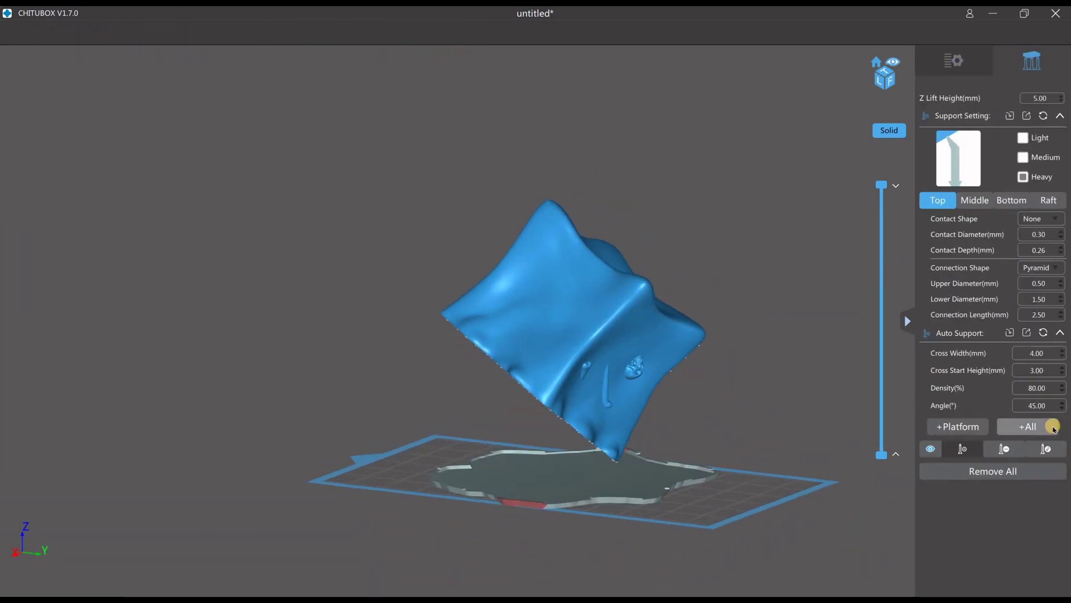
pyautogui.click(1024, 158)
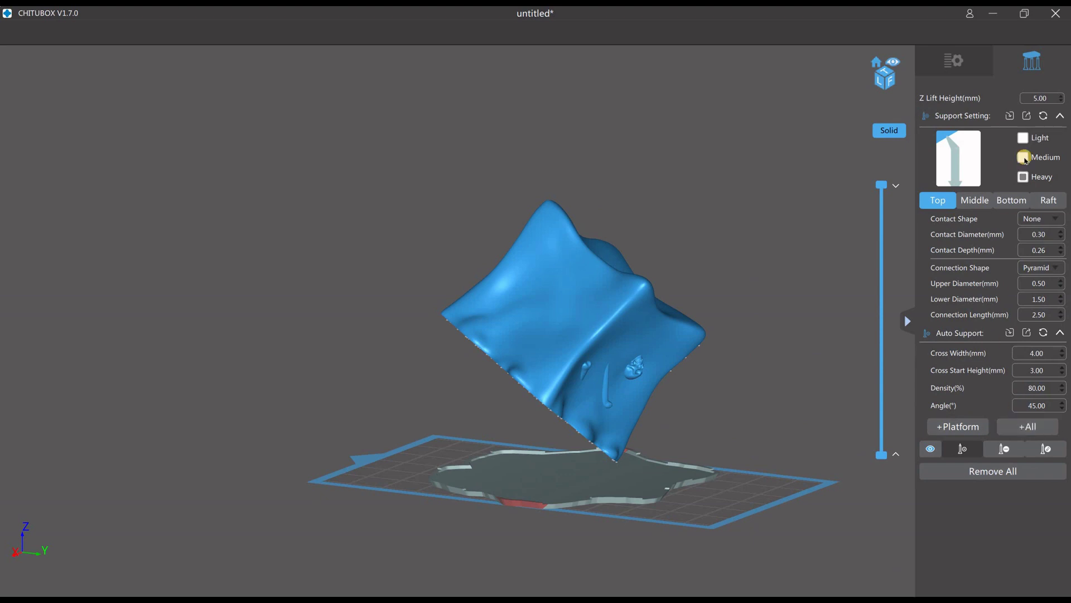
pyautogui.click(1014, 427)
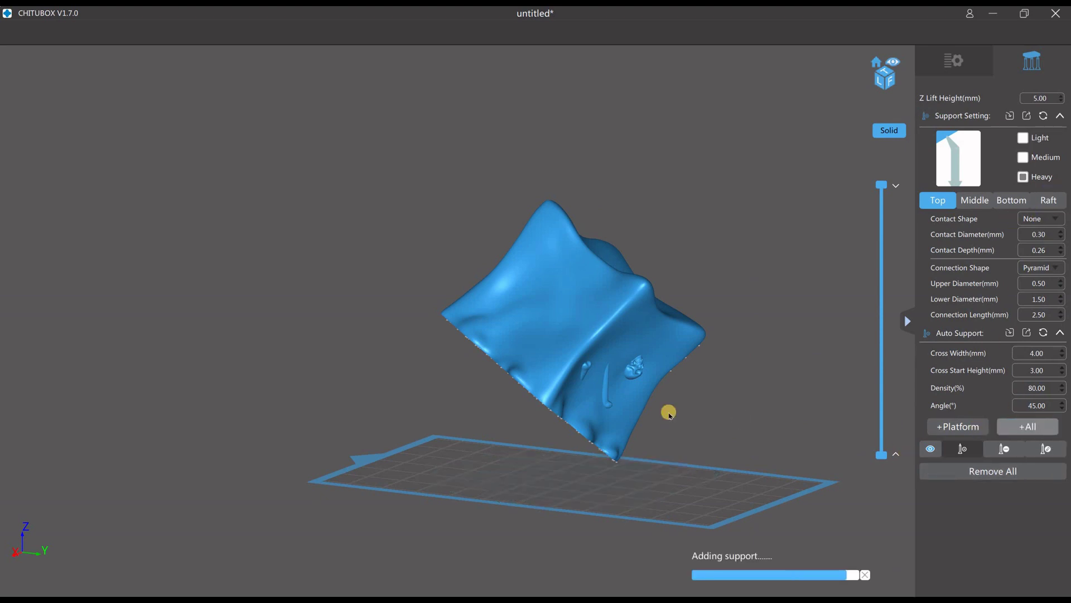
pyautogui.moveTo(670, 411); pyautogui.dragTo(586, 431, button='right')
# Hide the layers below about 34 mm and examine the supports generated inside the cavity from beneath
pyautogui.moveTo(880, 454); pyautogui.dragTo(834, 325)
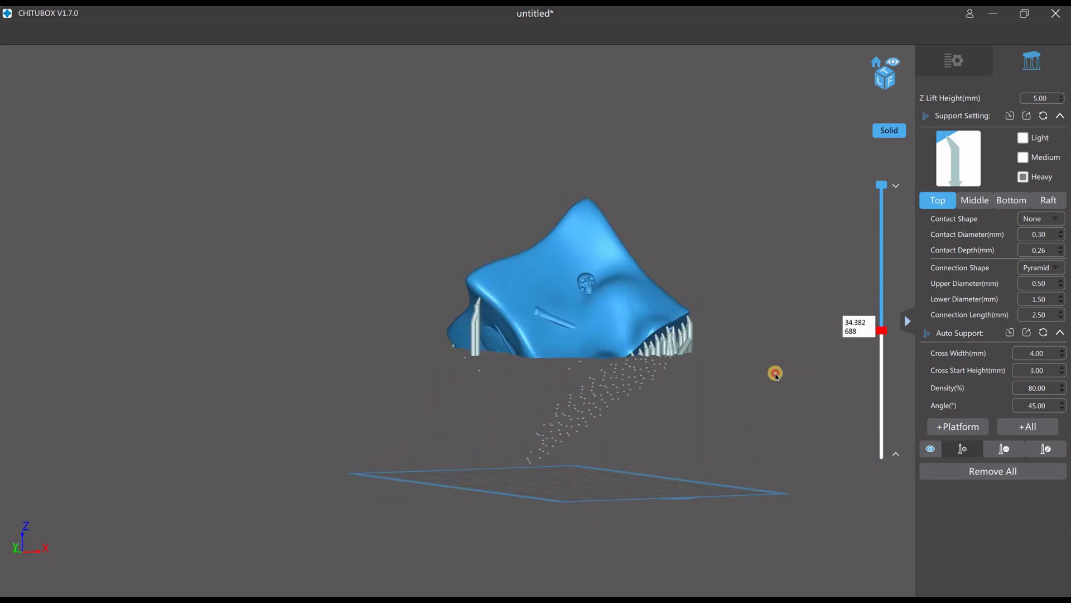
pyautogui.moveTo(775, 373); pyautogui.dragTo(576, 363, button='right')
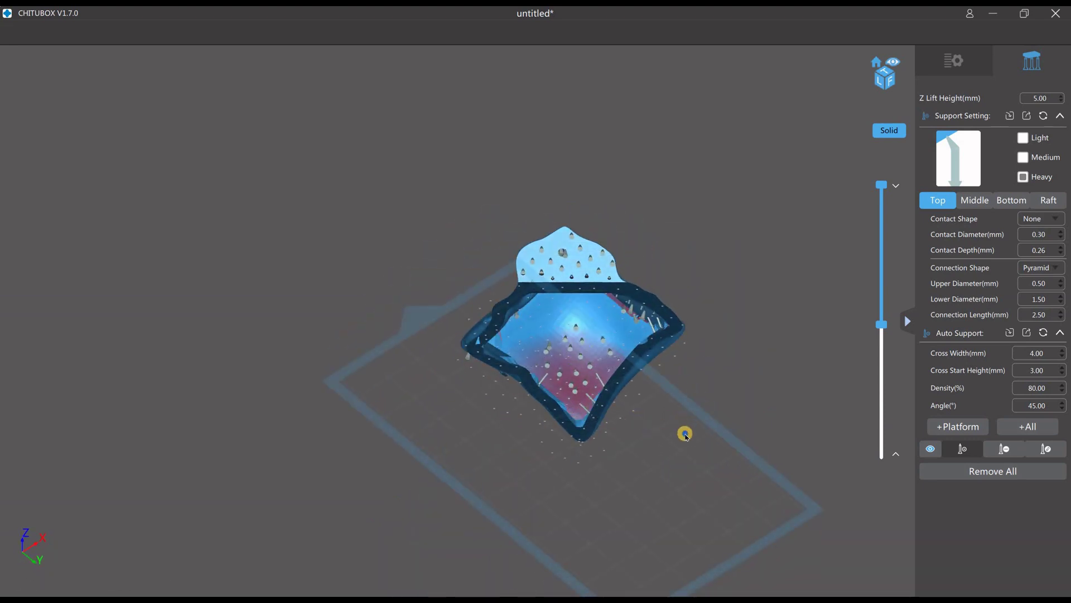
pyautogui.moveTo(684, 432); pyautogui.dragTo(690, 367, button='right')
pyautogui.scroll(5, 603, 362)
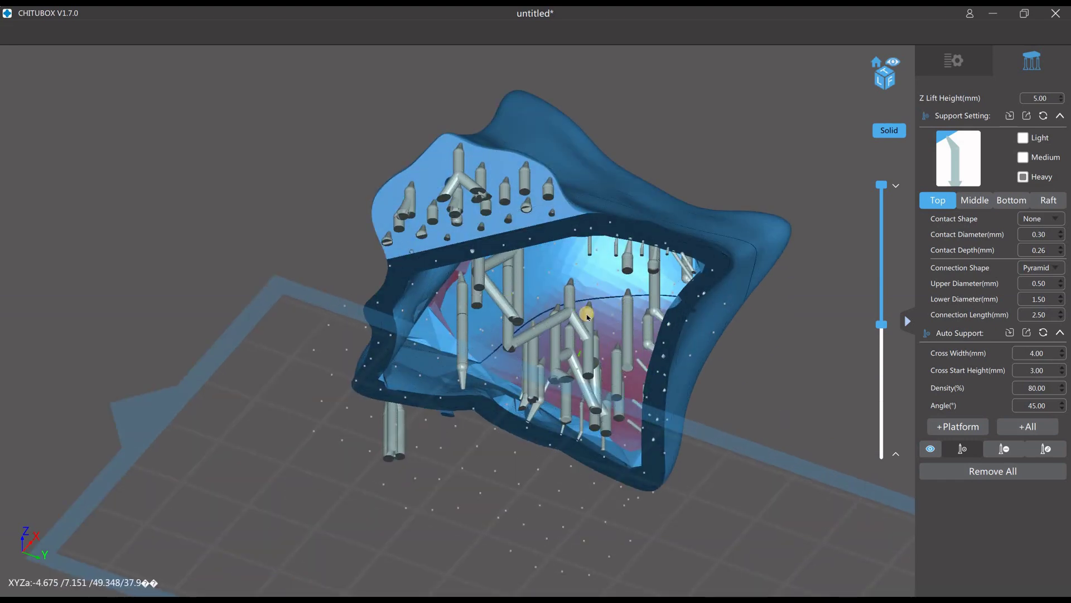
pyautogui.moveTo(733, 386); pyautogui.dragTo(831, 417, button='right')
pyautogui.moveTo(622, 462); pyautogui.dragTo(607, 319, button='right')
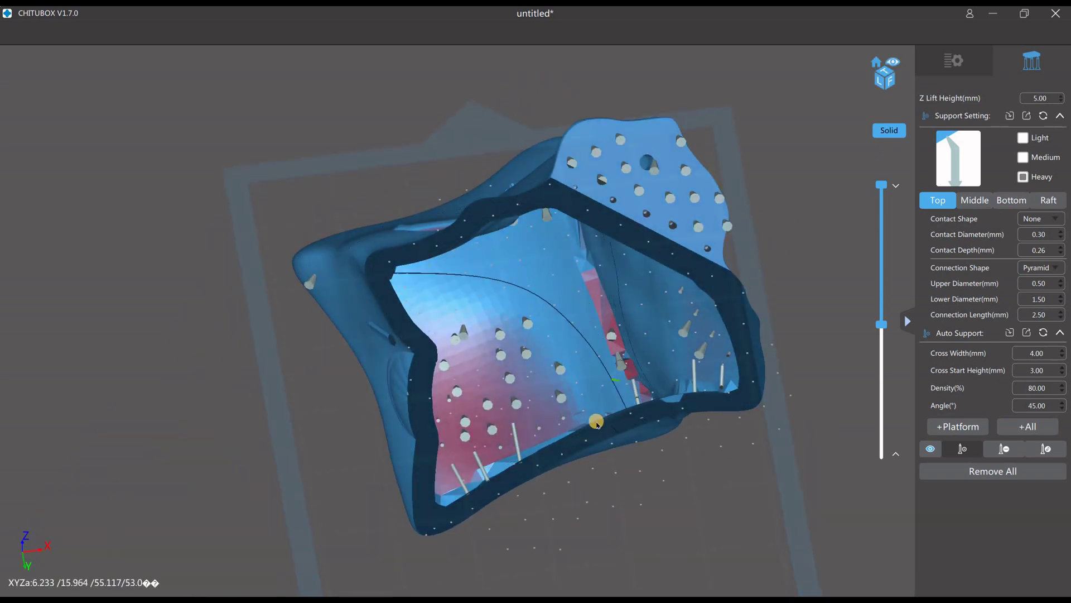
pyautogui.moveTo(596, 423); pyautogui.dragTo(697, 480, button='right')
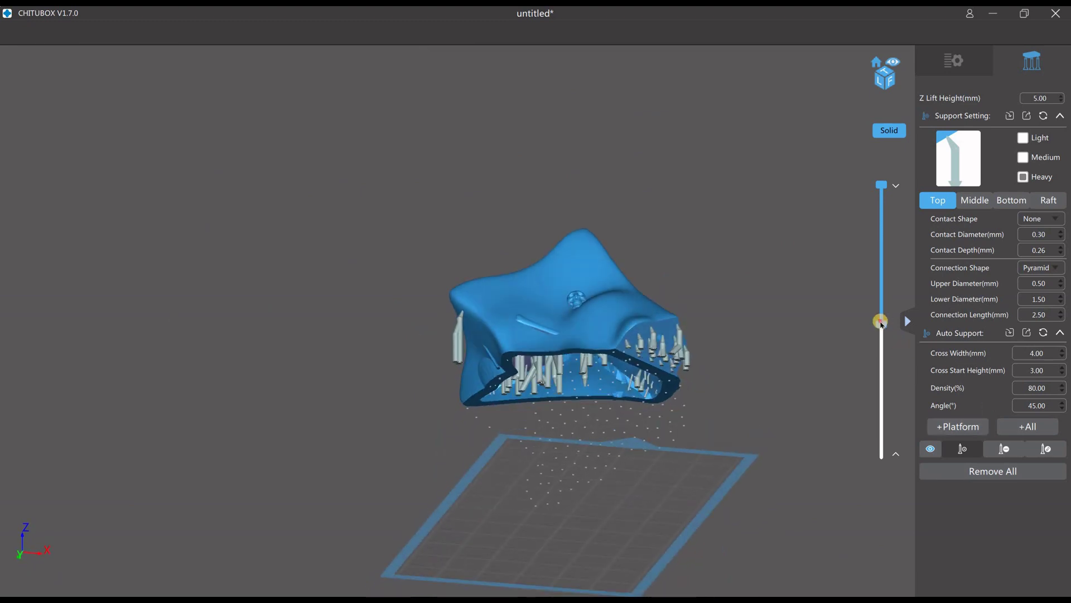
# Raise the lower display cut further to inspect the upper cavity's supports, and restore the full supported model
pyautogui.moveTo(881, 322); pyautogui.dragTo(846, 299)
pyautogui.moveTo(651, 442); pyautogui.dragTo(538, 357, button='right')
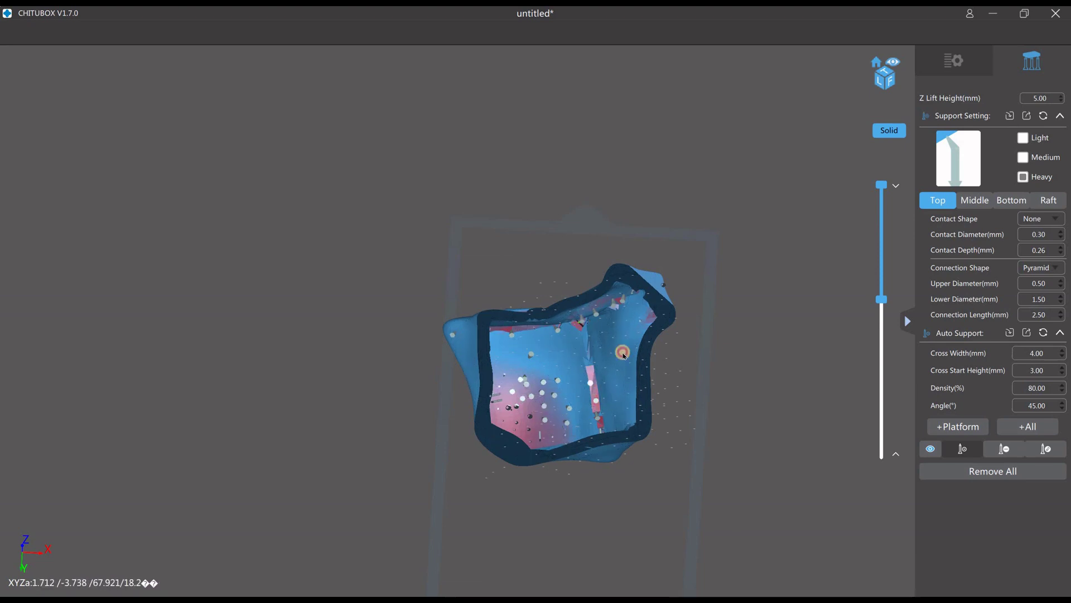
pyautogui.scroll(-4, 733, 393)
pyautogui.moveTo(724, 423); pyautogui.dragTo(773, 432, button='right')
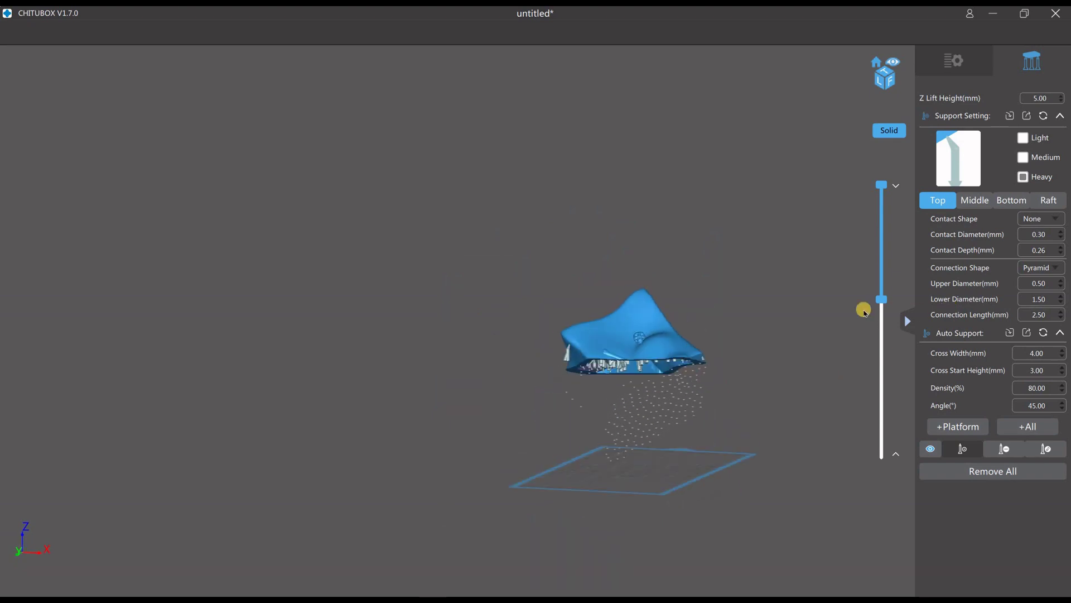
pyautogui.moveTo(883, 304); pyautogui.dragTo(847, 470)
pyautogui.moveTo(746, 449); pyautogui.dragTo(652, 453, button='right')
# Slice the supported model, continuing although it exceeds the printing platform
pyautogui.click(950, 67)
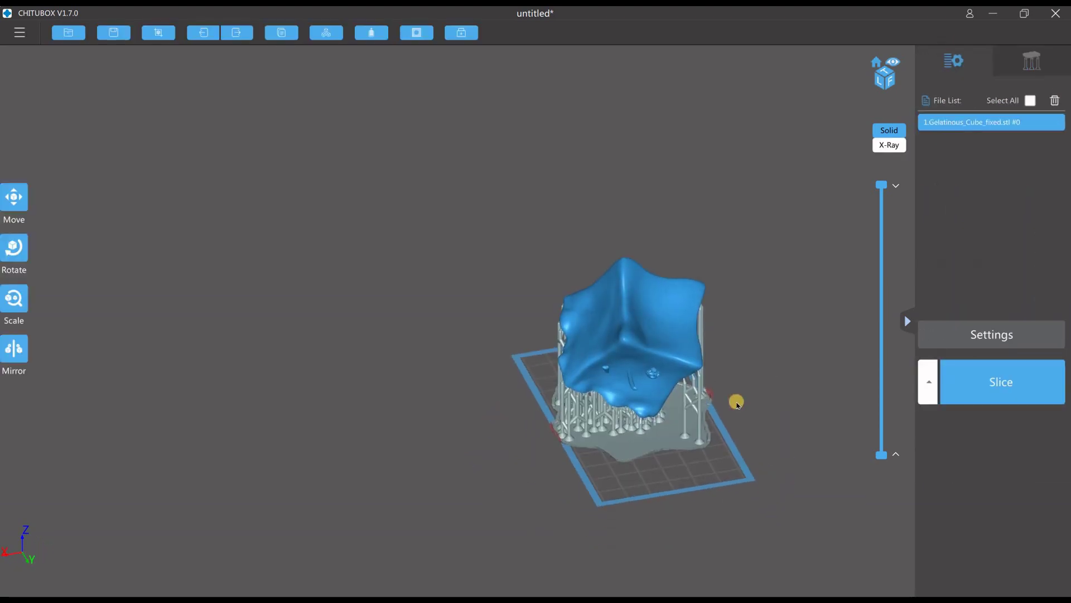
pyautogui.moveTo(734, 400); pyautogui.dragTo(796, 375, button='right')
pyautogui.click(1002, 383)
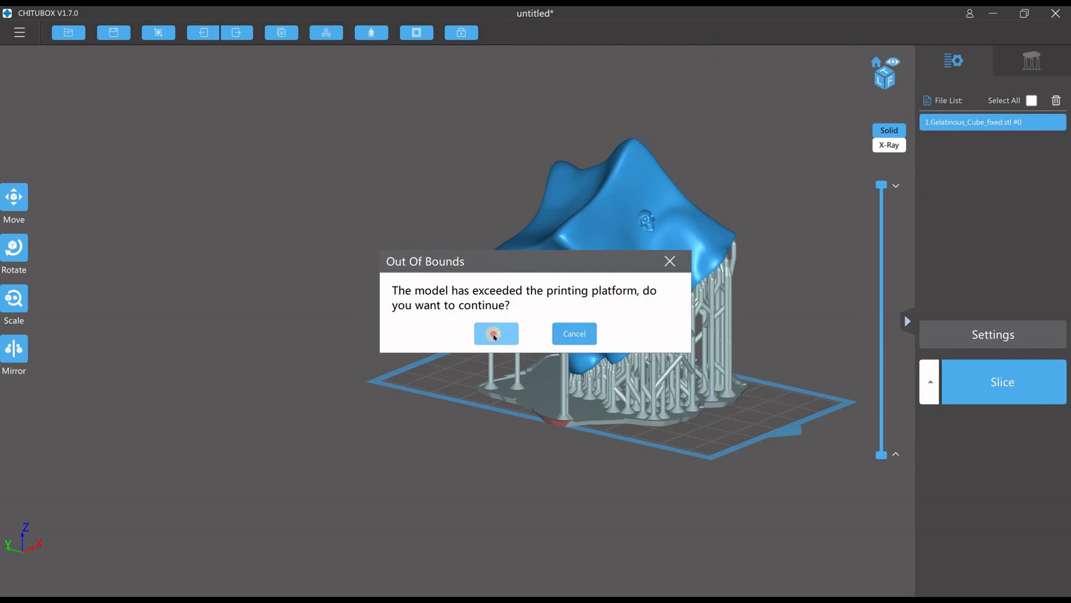
pyautogui.click(494, 333)
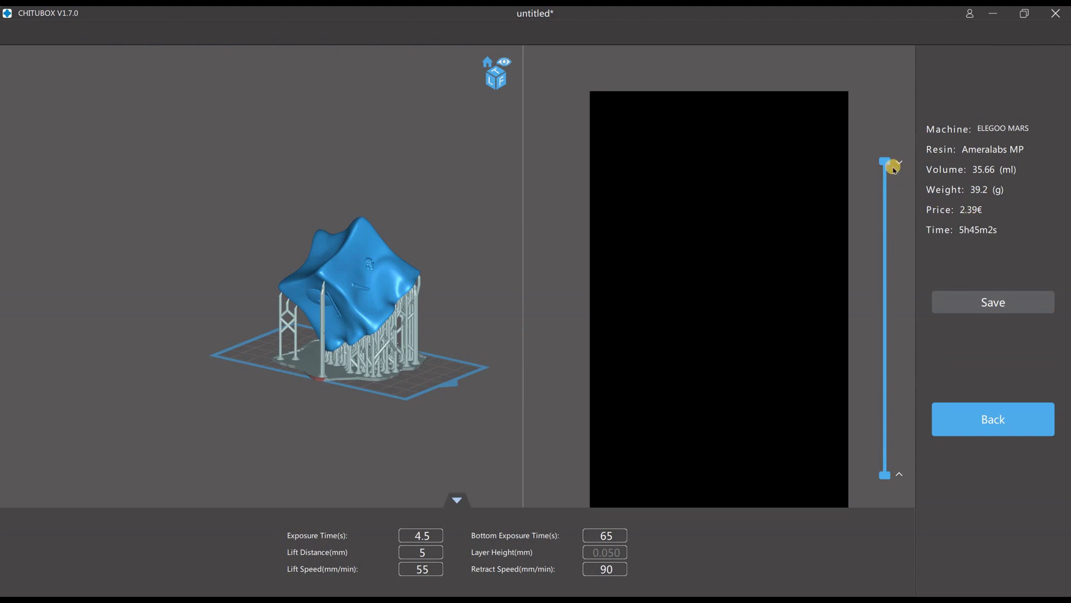
# Examine the sliced model and its supports up close from several sides in the slice preview
pyautogui.moveTo(886, 169); pyautogui.dragTo(770, 100)
pyautogui.moveTo(432, 424); pyautogui.dragTo(375, 407)
pyautogui.scroll(6, 385, 401)
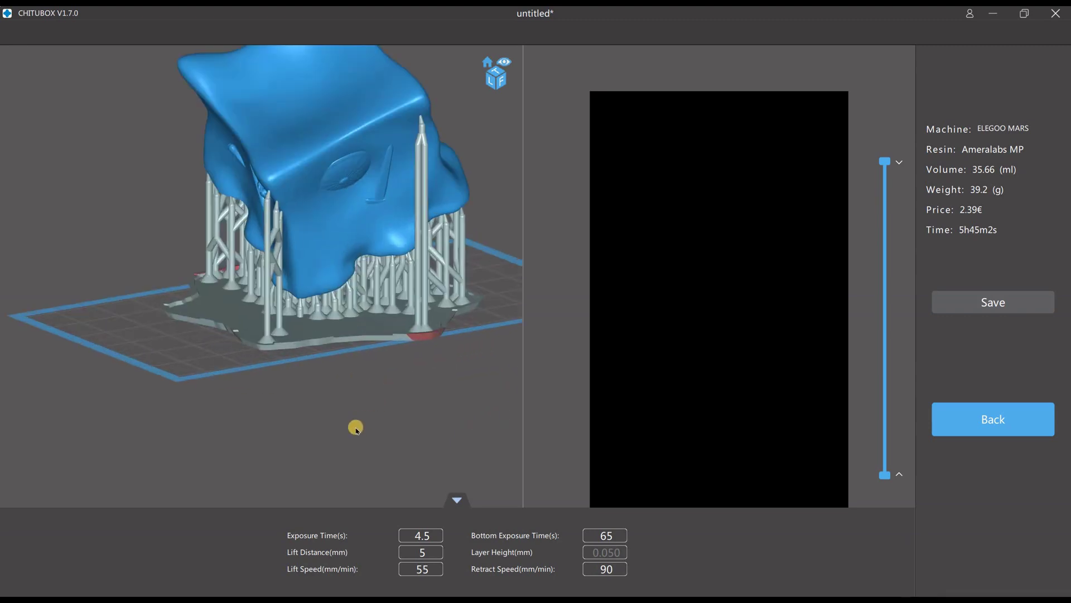
pyautogui.moveTo(355, 429); pyautogui.dragTo(322, 480, button='right')
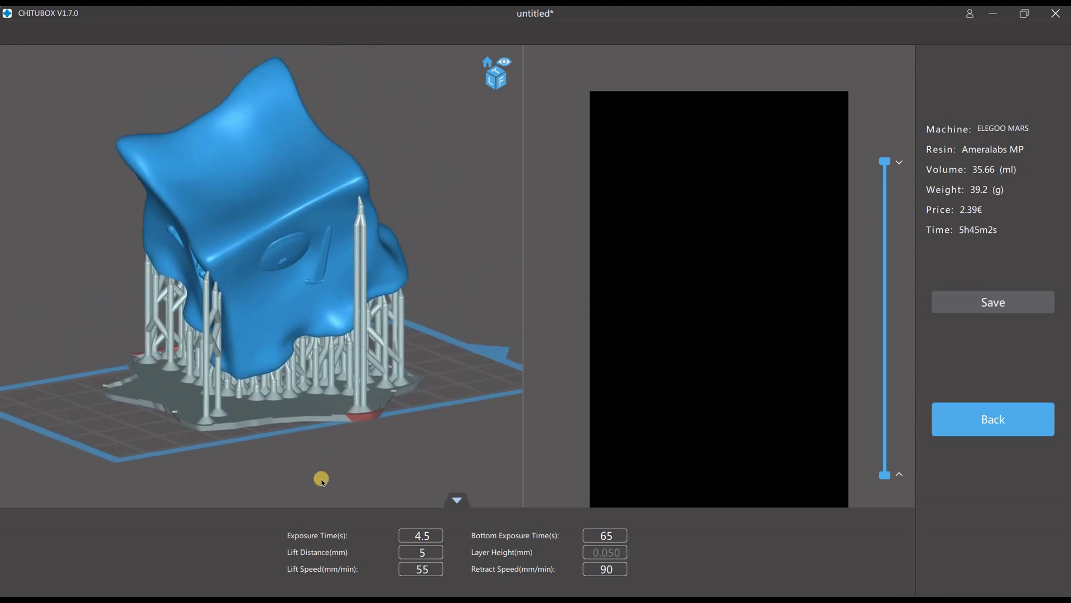